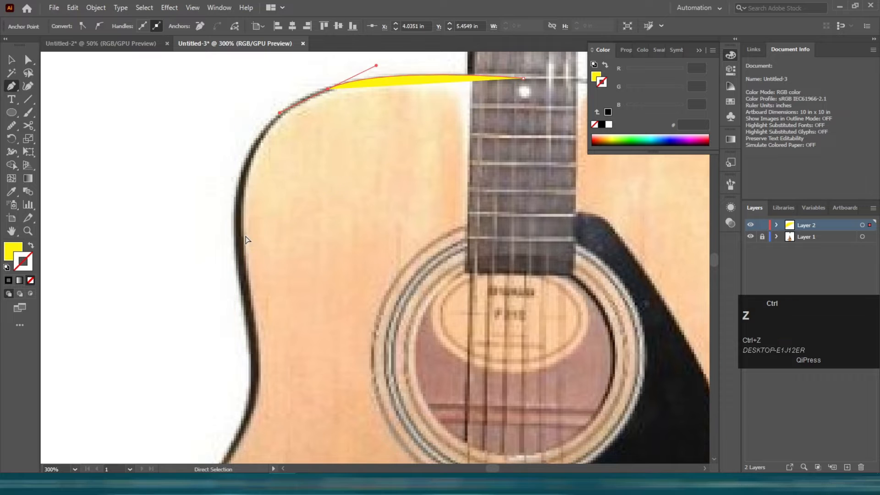
Continue tracing the guitar body's left side and bottom curve with Pen tool anchor points, undoing the last misplaced point.
drag(240, 243, 240, 360)
scroll(278, 239, down, 1)
scroll(281, 222, down, 2)
drag(282, 220, 351, 163)
drag(285, 327, 214, 437)
drag(357, 338, 264, 187)
drag(364, 394, 527, 387)
scroll(544, 354, up, 3)
scroll(541, 271, up, 3)
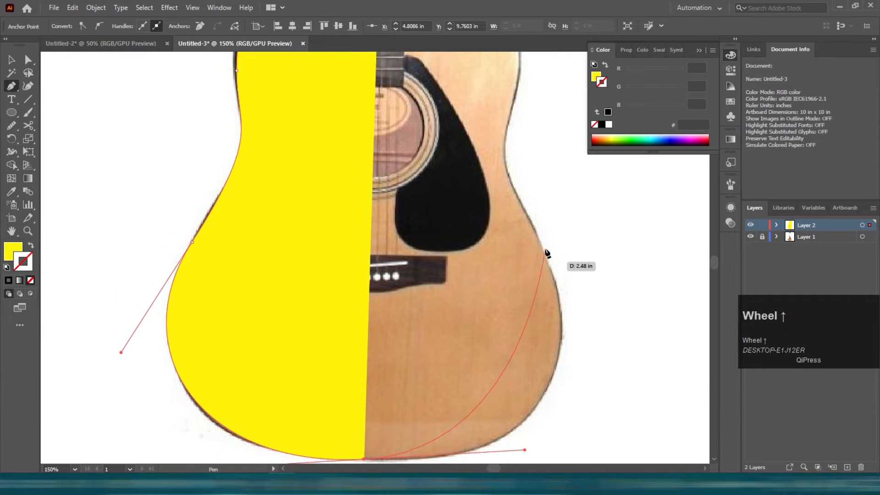
scroll(527, 263, down, 2)
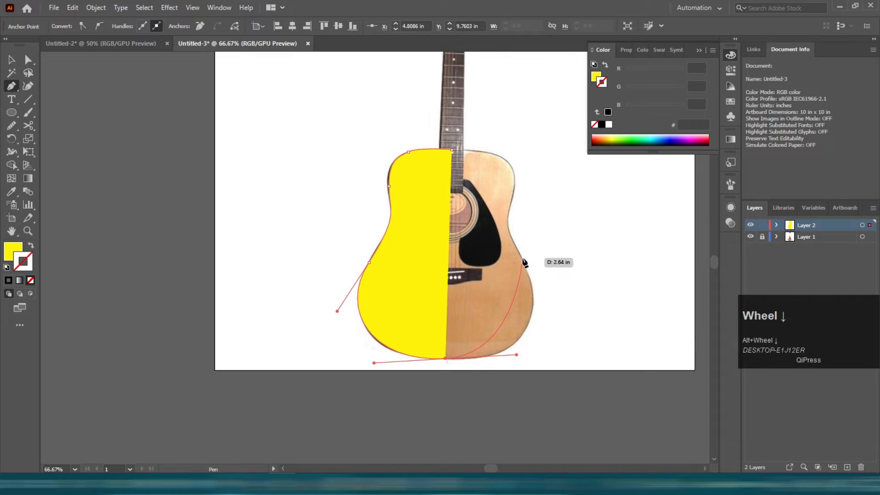
drag(524, 262, 507, 187)
key(ctrl+z)
Trace the right side of the guitar body with curved anchors and close the path at the top.
scroll(512, 352, up, 1)
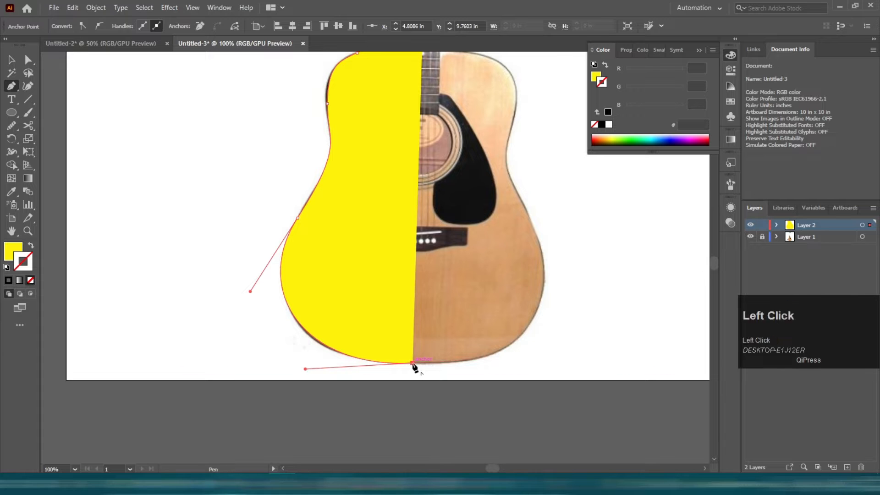
scroll(516, 362, up, 2)
scroll(546, 294, down, 2)
scroll(548, 320, up, 1)
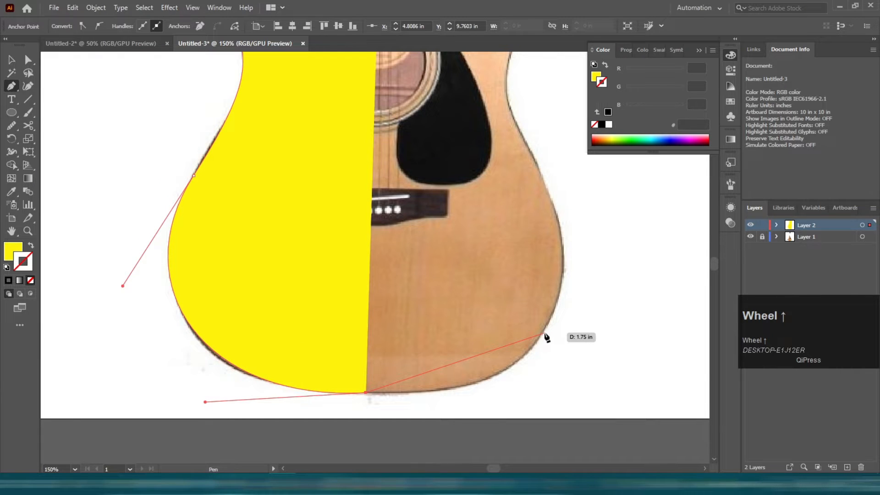
drag(542, 335, 586, 260)
scroll(574, 230, up, 1)
drag(532, 195, 514, 162)
scroll(520, 192, up, 4)
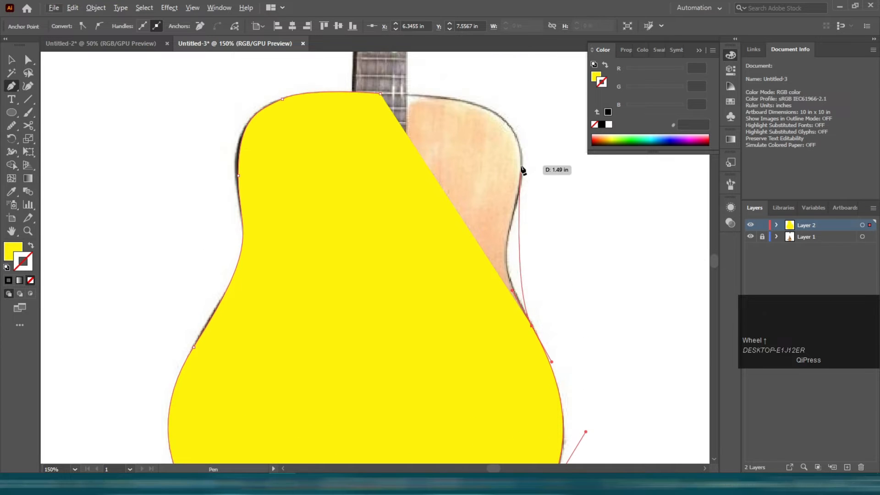
key(shift+x)
key(x)
drag(522, 209, 556, 113)
scroll(557, 113, up, 1)
key(ctrl+z)
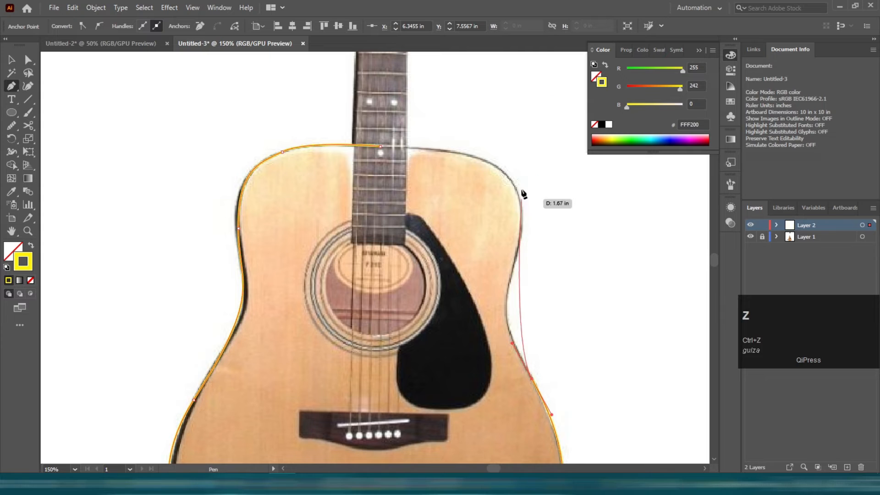
drag(522, 237, 543, 153)
drag(380, 146, 313, 151)
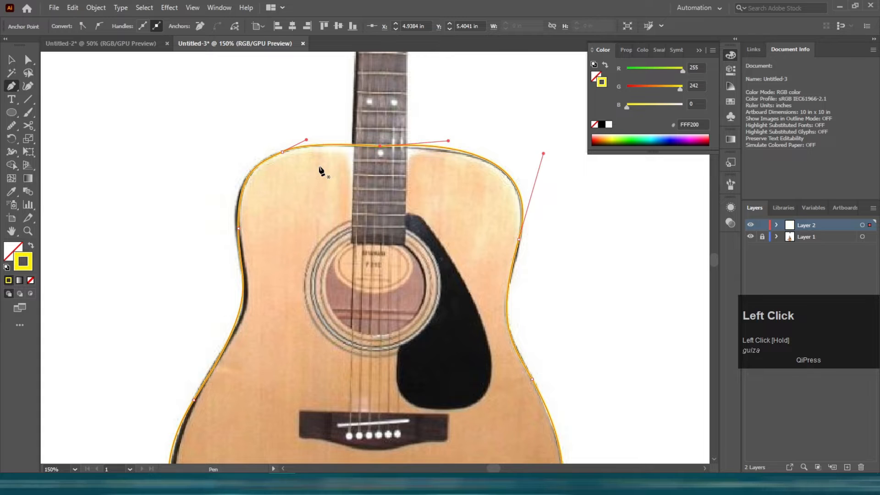
Restore the fill and stroke order, hide the photo layer, and select the traced body shape.
key(v)
key(shift+x)
click(310, 129)
scroll(311, 127, down, 3)
click(750, 237)
click(349, 253)
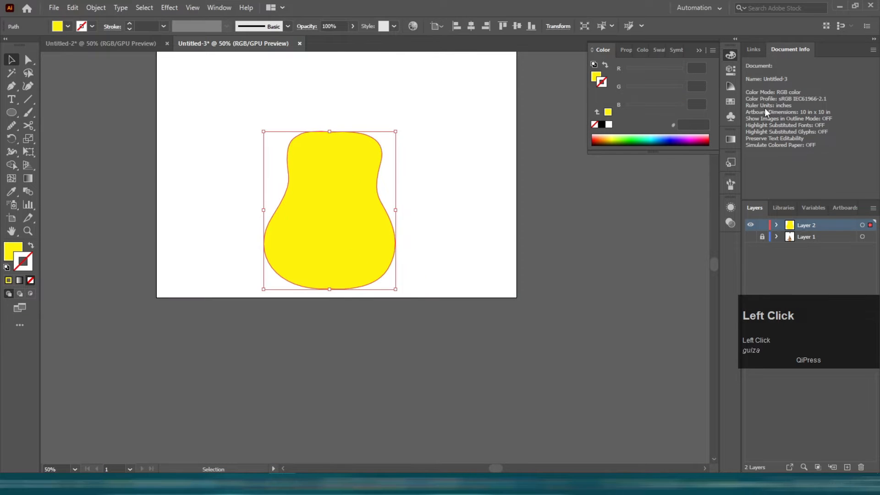
Fill the guitar body with red and give it a black stroke from the swatches.
click(731, 102)
key(x)
click(672, 85)
key(shift+x)
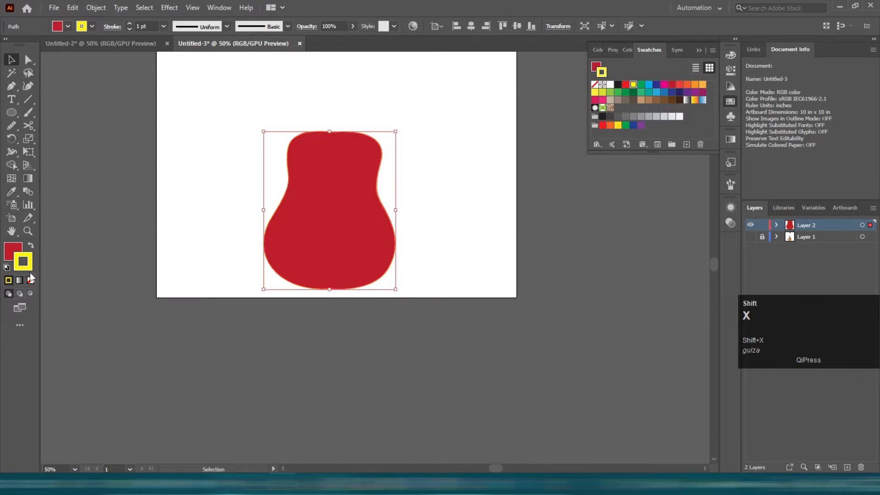
click(604, 117)
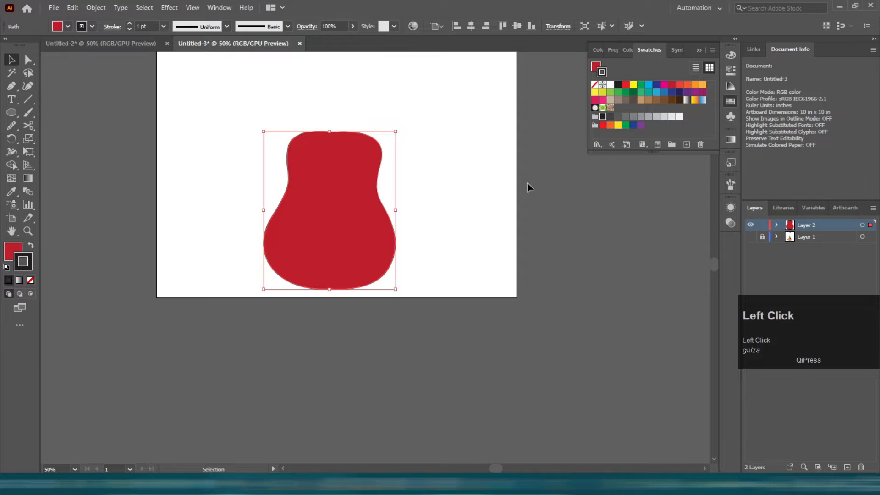
Move the guitar body lower on the artboard.
click(417, 211)
scroll(366, 234, up, 3)
drag(350, 317, 356, 300)
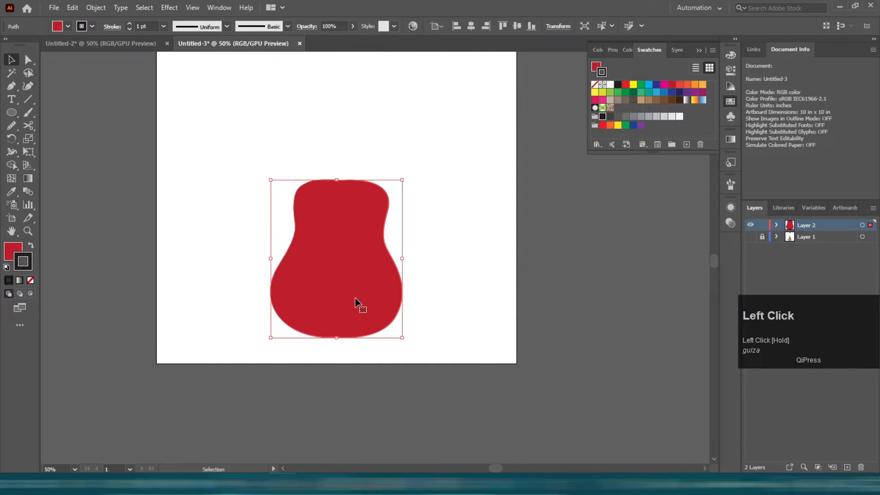
drag(337, 338, 345, 287)
click(408, 275)
Increase the body outline's stroke weight to 2 pt.
scroll(370, 283, up, 2)
scroll(370, 288, up, 5)
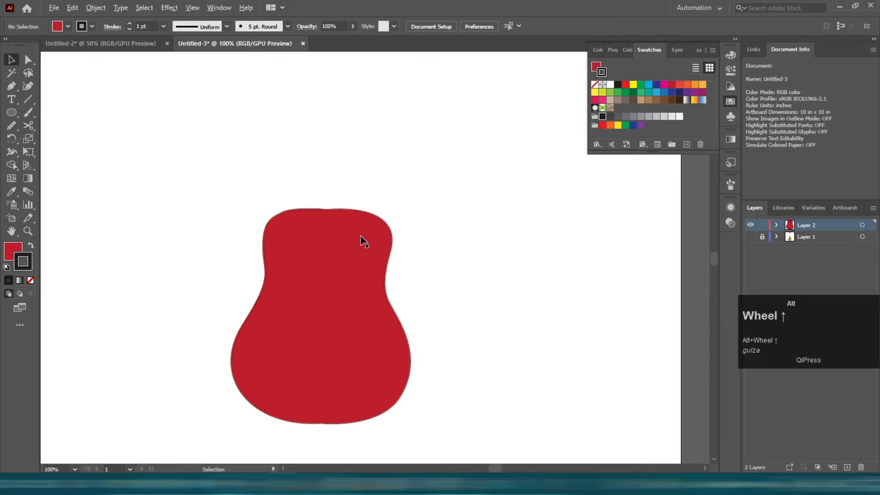
click(340, 286)
click(129, 24)
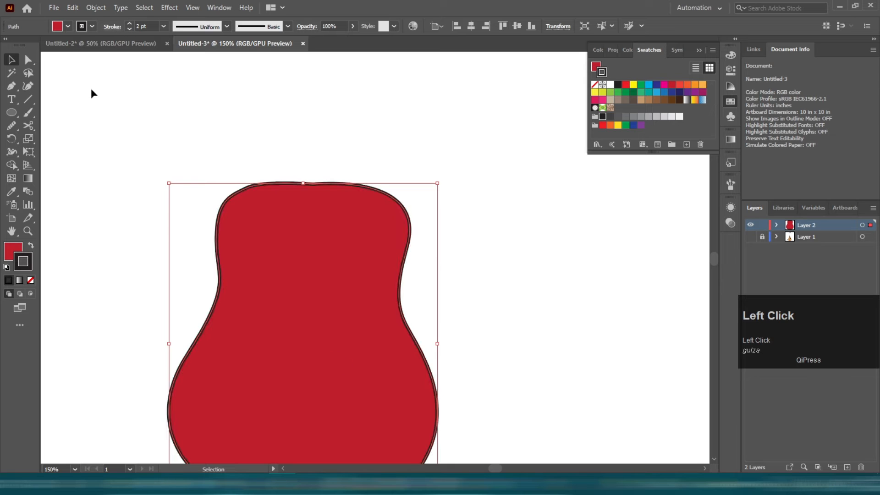
click(101, 121)
Draw a tall narrow rectangle above the body for the guitar neck.
scroll(102, 121, down, 1)
scroll(144, 177, up, 4)
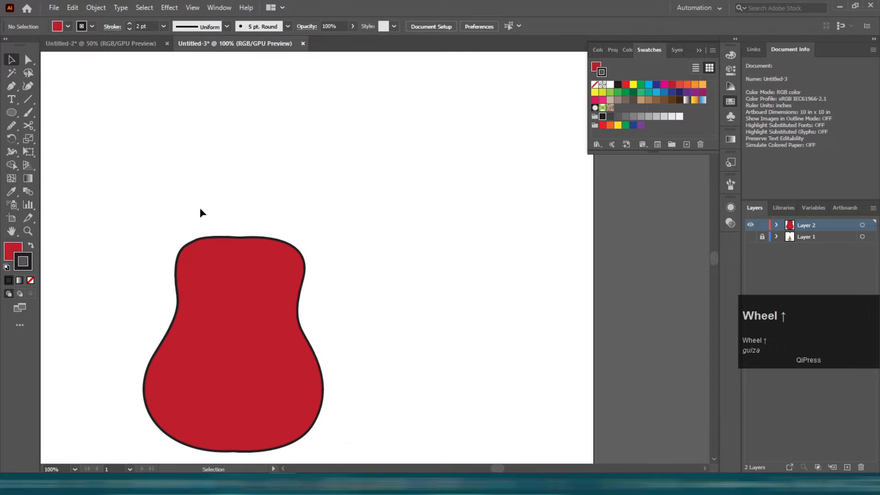
scroll(155, 219, down, 2)
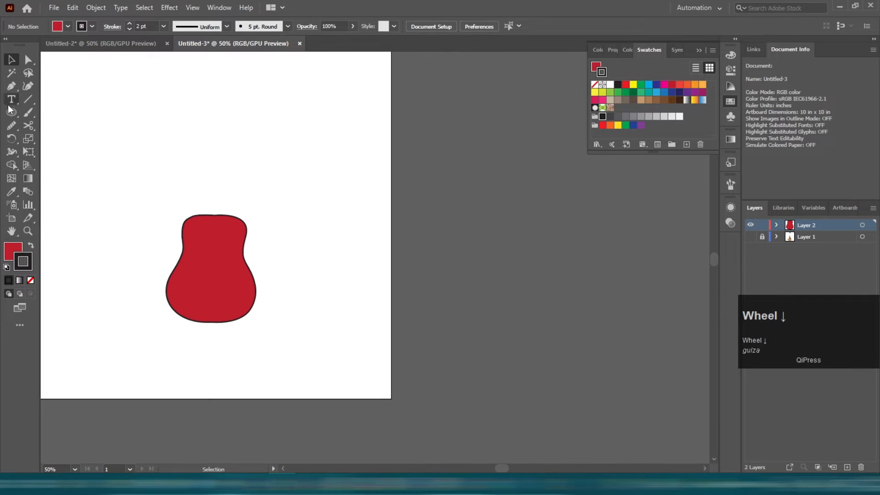
click(10, 109)
click(72, 112)
scroll(200, 122, up, 1)
drag(211, 135, 257, 94)
key(v)
click(467, 28)
click(324, 144)
scroll(242, 245, up, 1)
drag(206, 250, 214, 250)
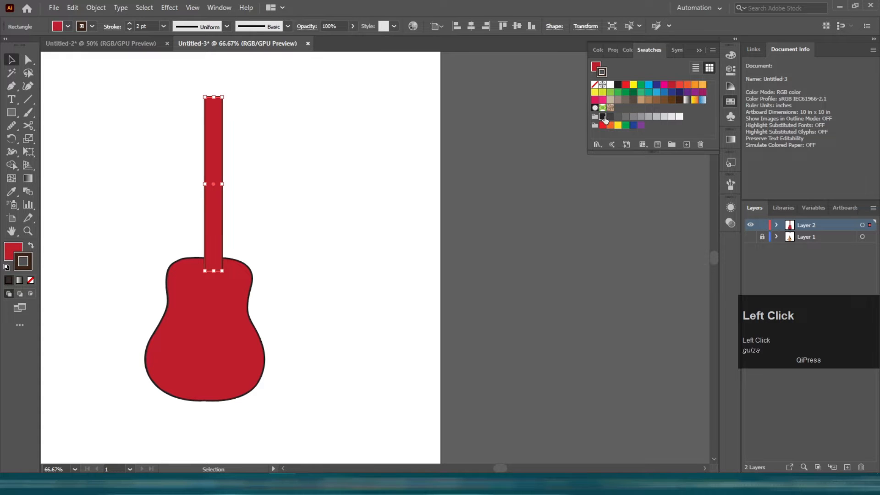
Fill the neck rectangle with a brown swatch.
click(13, 252)
click(731, 102)
click(688, 85)
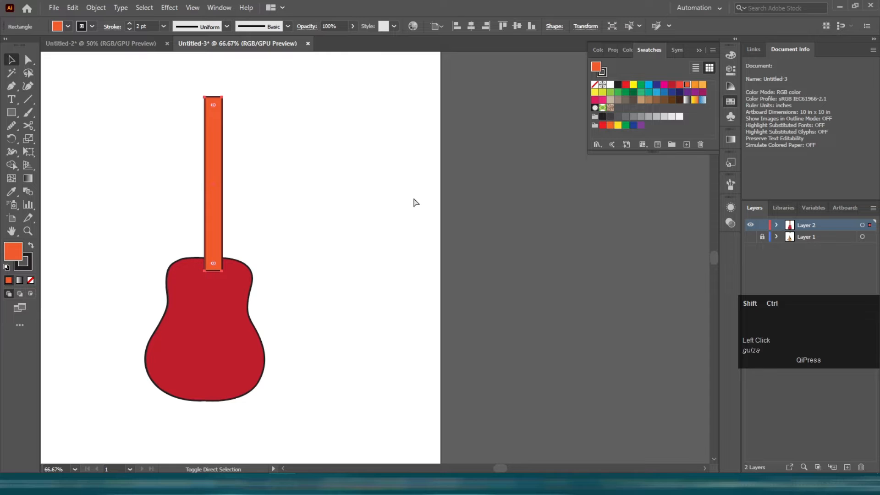
click(673, 100)
Select the body and smooth its top edge where it meets the neck with the Smooth tool.
click(248, 197)
scroll(249, 196, up, 1)
drag(192, 261, 189, 258)
click(234, 203)
scroll(233, 202, down, 1)
click(202, 311)
scroll(133, 275, up, 3)
click(11, 125)
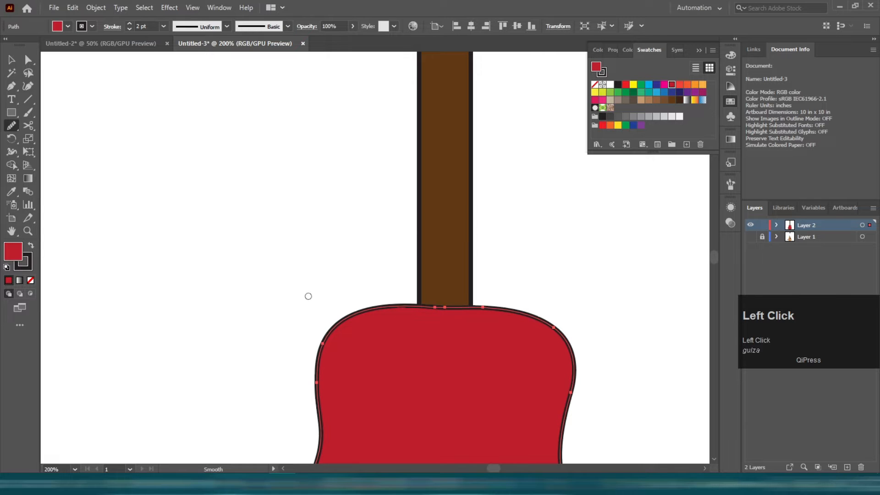
scroll(308, 296, down, 2)
drag(510, 246, 316, 222)
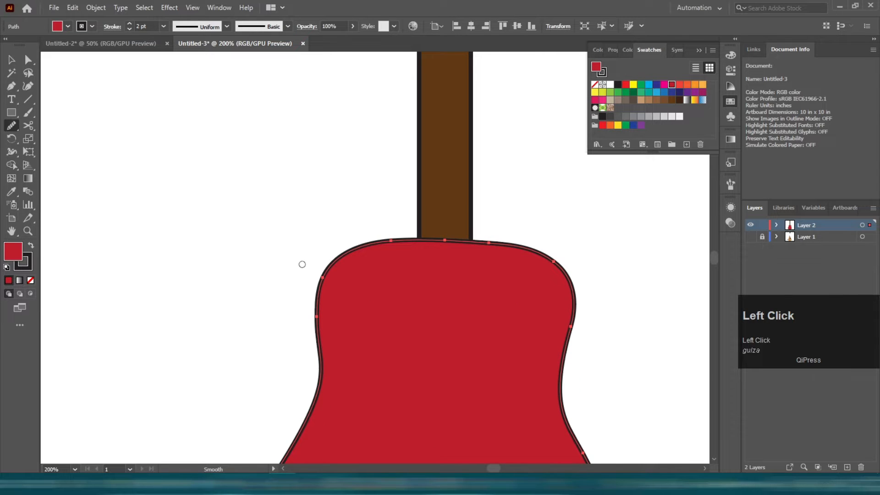
click(11, 60)
click(163, 107)
scroll(164, 107, down, 3)
scroll(207, 146, up, 5)
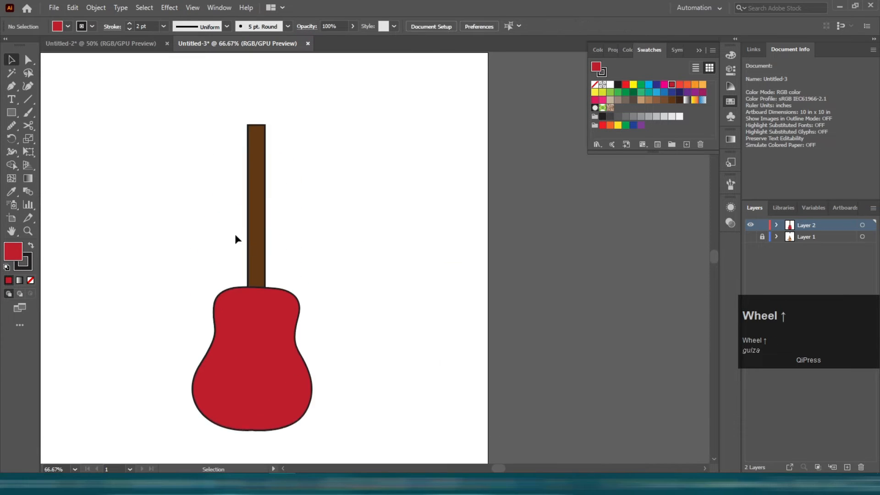
scroll(251, 229, down, 4)
key(space)
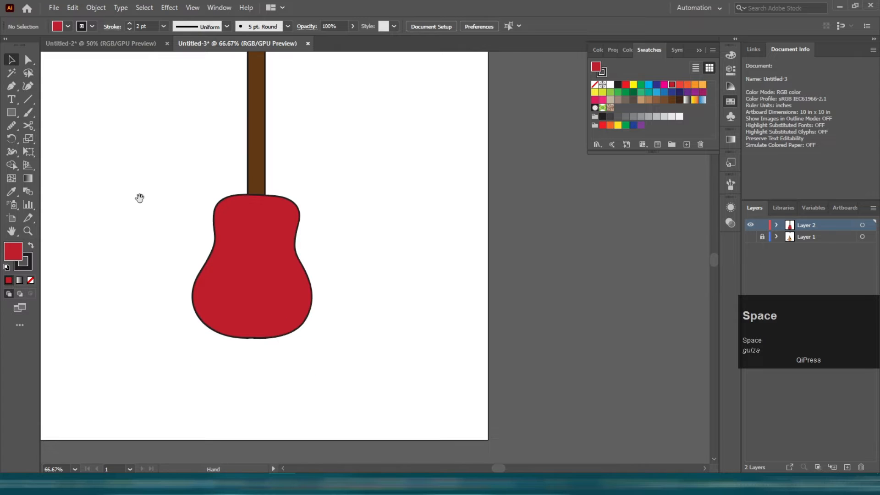
drag(138, 197, 295, 233)
click(170, 6)
click(68, 189)
scroll(29, 139, down, 1)
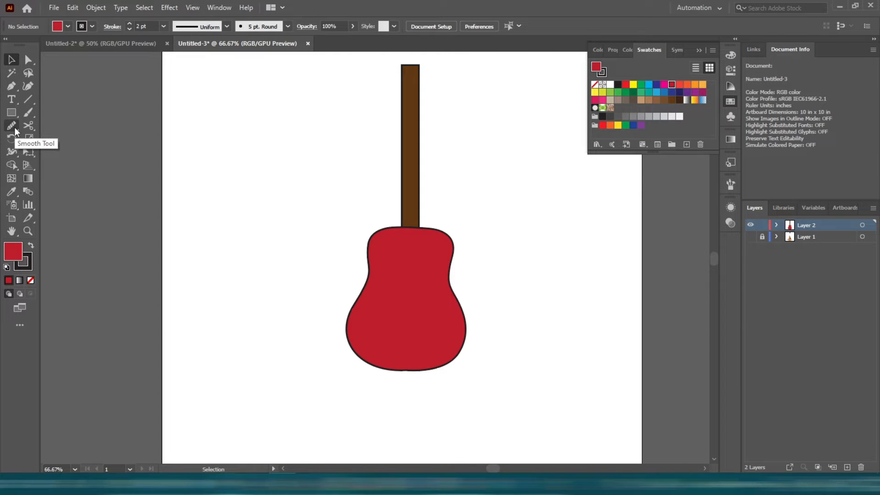
Draw a circle on the upper part of the body for the sound hole with the Ellipse tool.
scroll(337, 180, down, 2)
scroll(489, 307, up, 4)
key(space)
drag(231, 223, 443, 443)
drag(11, 113, 66, 136)
scroll(173, 167, down, 4)
drag(304, 178, 407, 279)
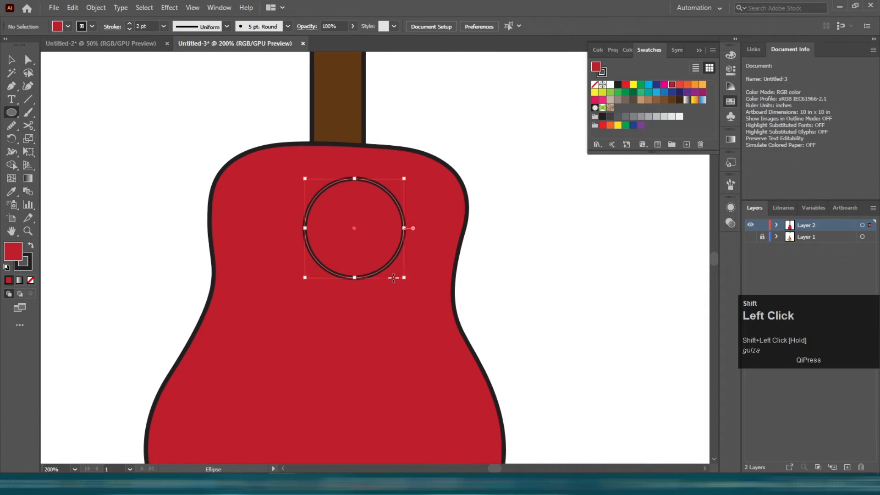
Move the circle slightly and fill it yellow.
key(v)
drag(347, 253, 334, 251)
click(633, 86)
Paste a copy of the circle in front, shrink it concentrically, and fill it red.
key(ctrl+c)
key(ctrl+f)
drag(337, 276, 338, 258)
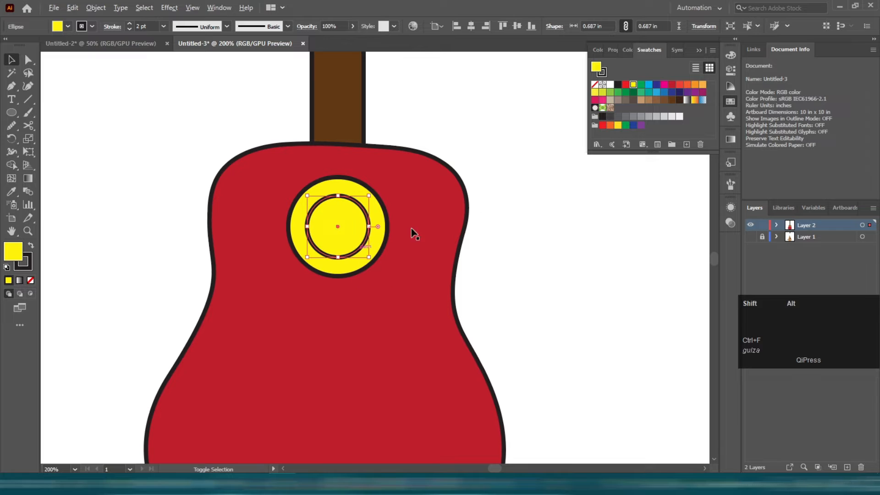
click(671, 84)
click(480, 124)
Select both sound-hole circles and group them.
scroll(395, 226, down, 2)
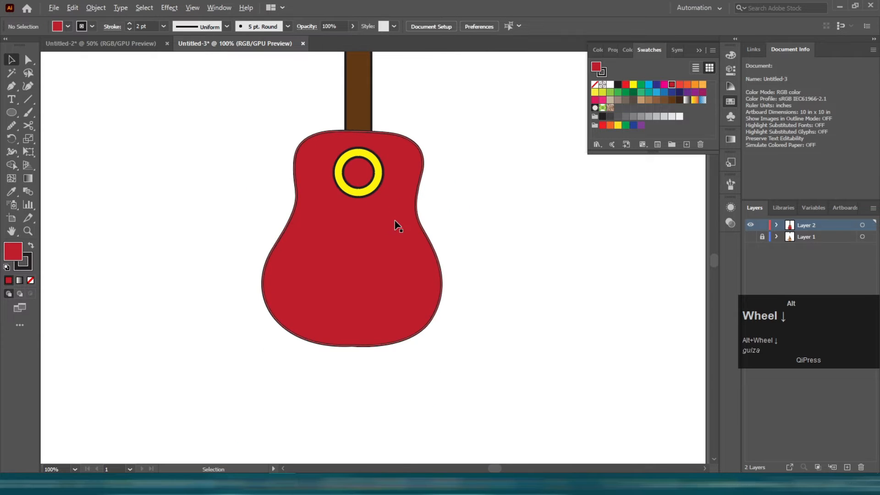
scroll(380, 200, up, 1)
click(346, 151)
shift+click(346, 185)
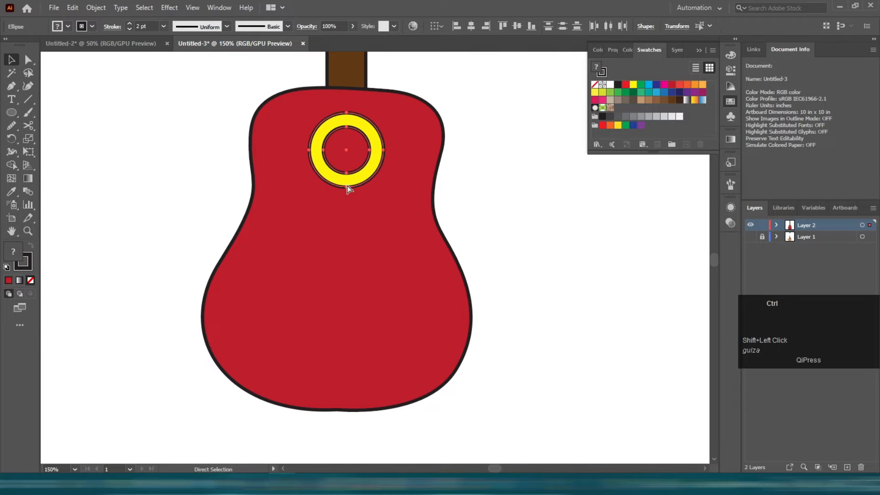
key(g)
Draw a small rectangle below the sound hole for the bridge and fill it light orange.
click(12, 112)
click(51, 112)
scroll(307, 206, up, 1)
scroll(343, 204, up, 1)
drag(309, 194, 407, 225)
key(v)
click(703, 85)
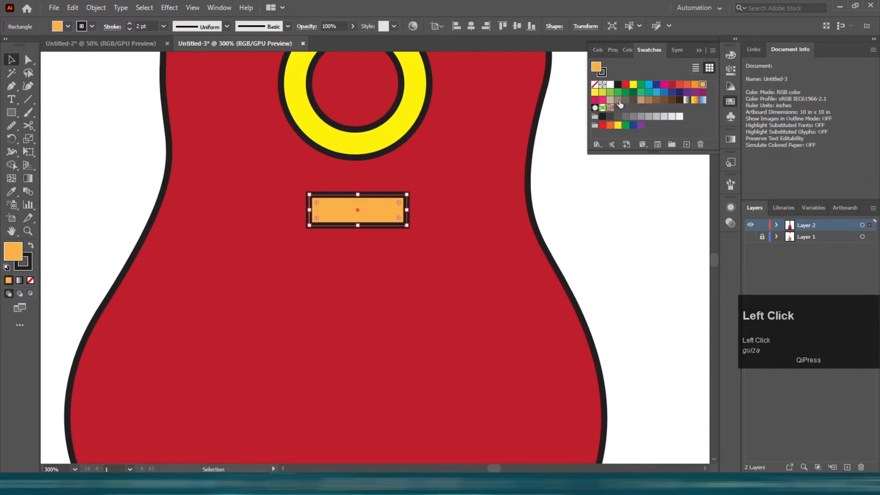
click(576, 151)
Nudge the bridge rectangle slightly to the left.
scroll(381, 173, down, 3)
scroll(394, 186, up, 2)
scroll(428, 209, up, 2)
click(351, 205)
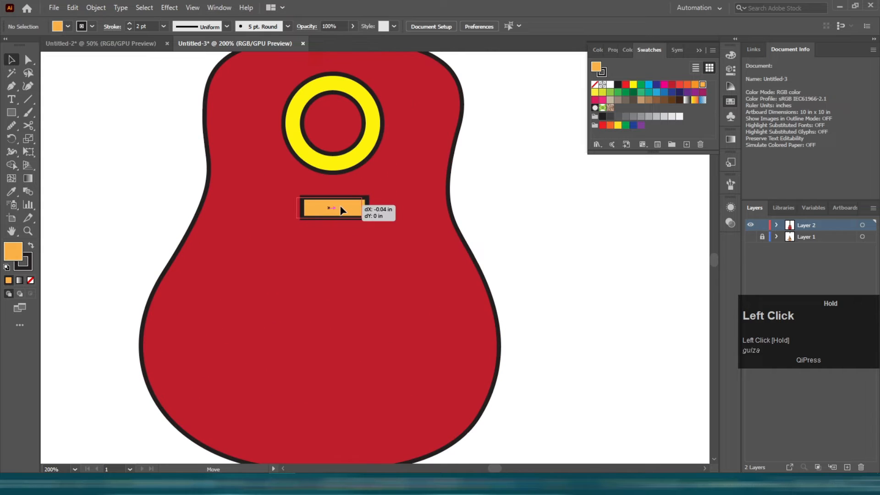
click(546, 193)
Draw a thin black rectangle with no stroke beside the guitar for a tuning bar.
scroll(411, 142, down, 2)
scroll(294, 172, up, 4)
scroll(215, 208, down, 3)
scroll(209, 212, up, 2)
scroll(201, 208, down, 3)
scroll(172, 190, up, 1)
click(10, 113)
scroll(72, 172, up, 2)
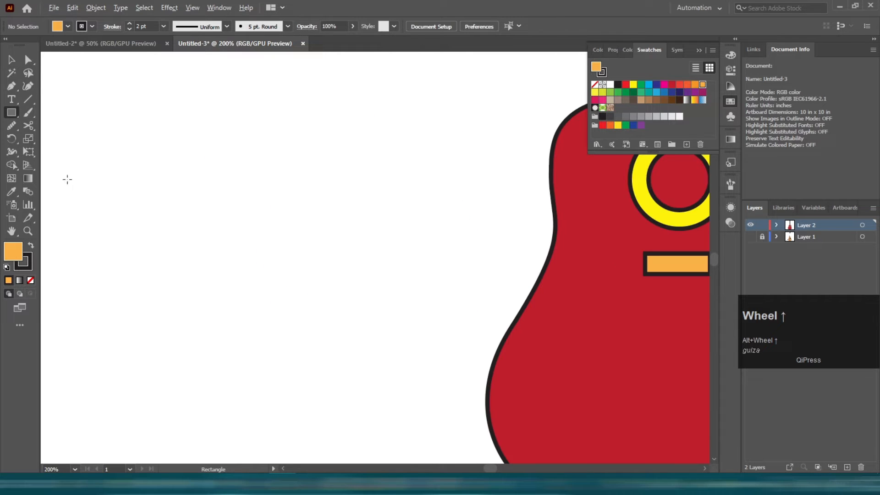
click(30, 280)
mouse_move(200, 154)
mouse_down()
mouse_move(200, 188)
mouse_move(237, 196)
mouse_move(223, 216)
mouse_move(230, 188)
mouse_move(226, 212)
mouse_move(244, 215)
mouse_up()
Copy the bar sideways and repeat the transform to make a row of bars.
scroll(202, 171, up, 2)
key(v)
scroll(202, 185, up, 1)
alt+click(226, 215)
key(ctrl+d)
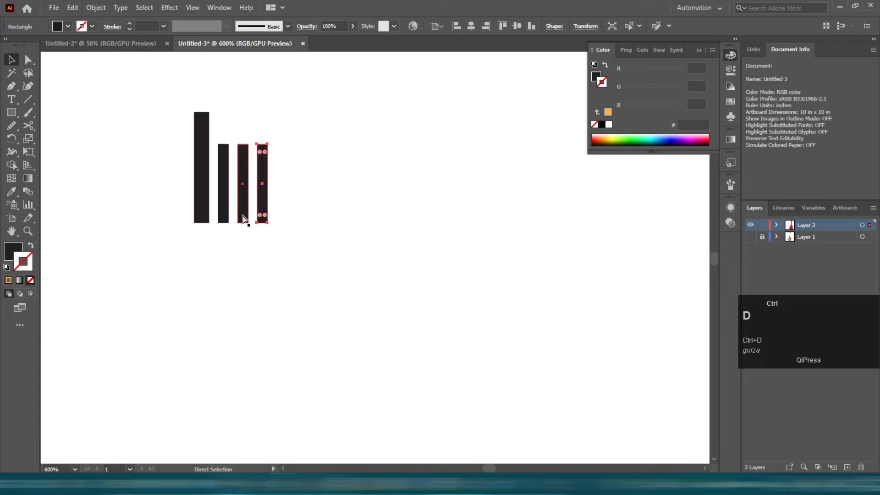
key(ctrl+d)
Select all the bars and round their corners with the live corner widget.
drag(157, 128, 361, 296)
alt+scroll(196, 110, up, 2)
key(a)
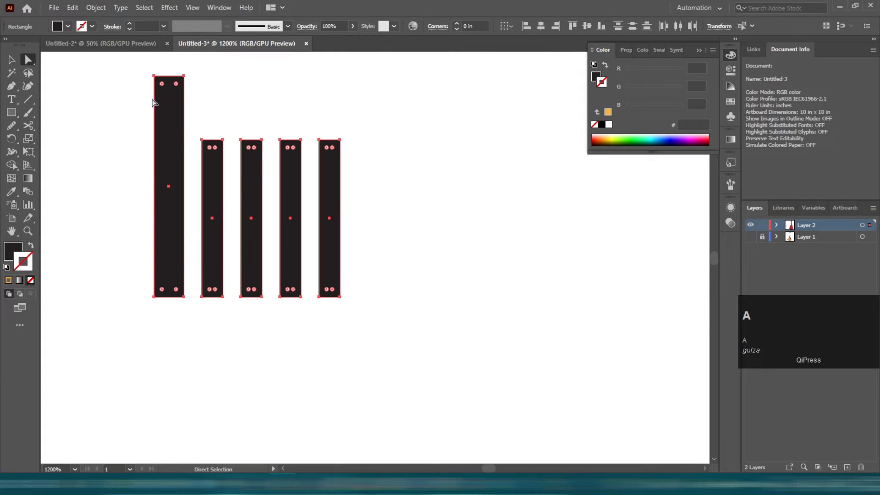
drag(161, 84, 195, 94)
click(147, 93)
Select all the bars and group them.
alt+scroll(146, 96, down, 2)
drag(108, 114, 258, 249)
key(ctrl+g)
key(v)
alt+scroll(243, 195, down, 4)
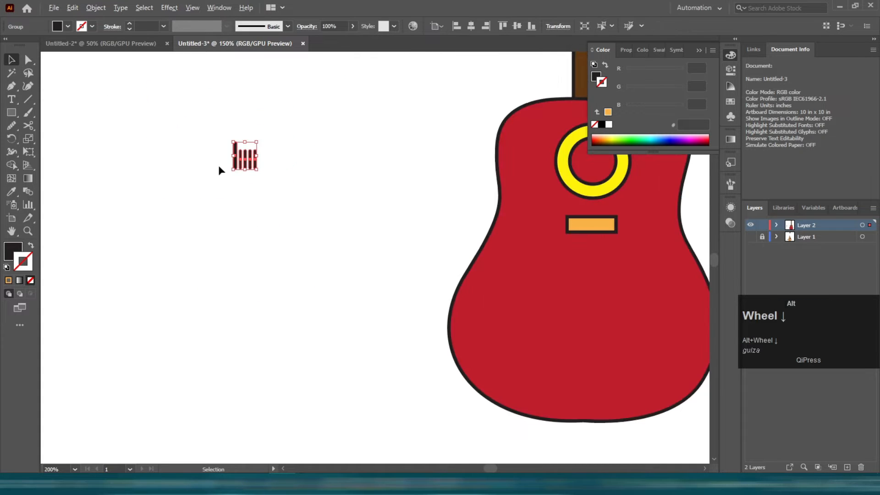
Show the rulers and drag out a vertical and a horizontal guide below the bar group.
key(ctrl+r)
drag(49, 222, 248, 234)
alt+scroll(245, 165, up, 5)
alt+scroll(290, 72, down, 6)
drag(314, 57, 314, 184)
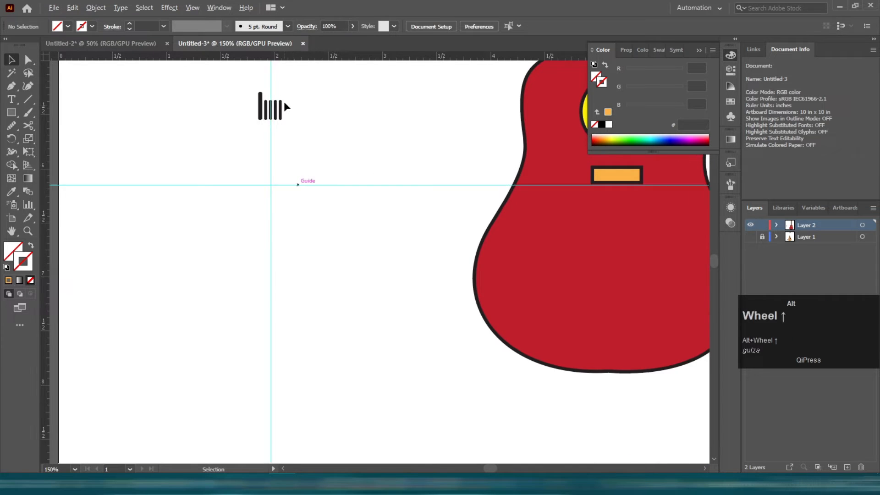
Rotate a copy of the bar group 30° around the guide intersection.
alt+scroll(282, 110, up, 3)
key(r)
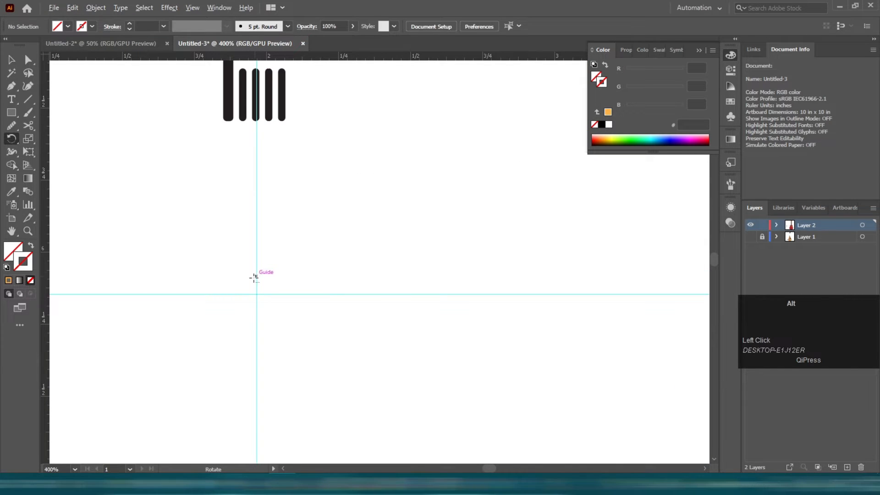
key(v)
click(148, 148)
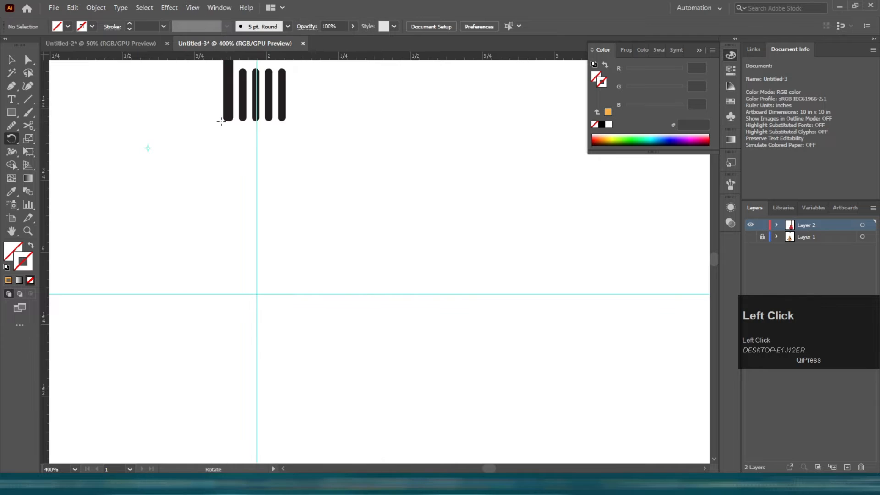
click(225, 94)
key(r)
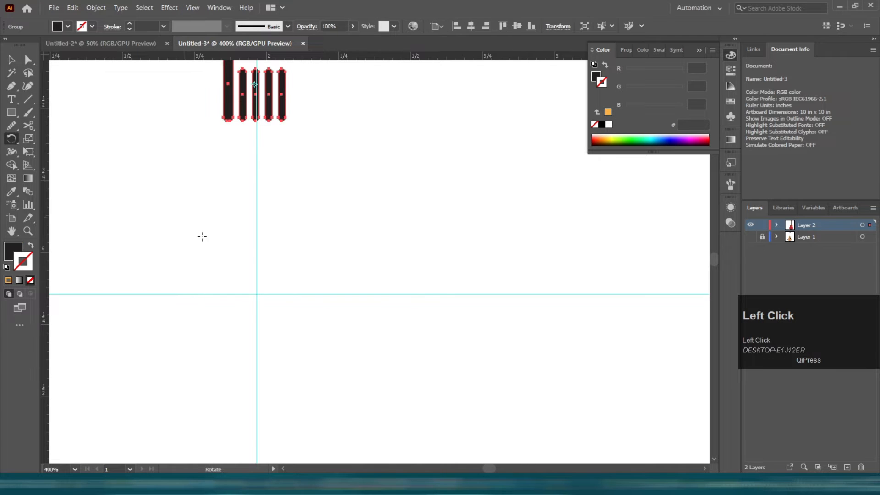
alt+click(256, 294)
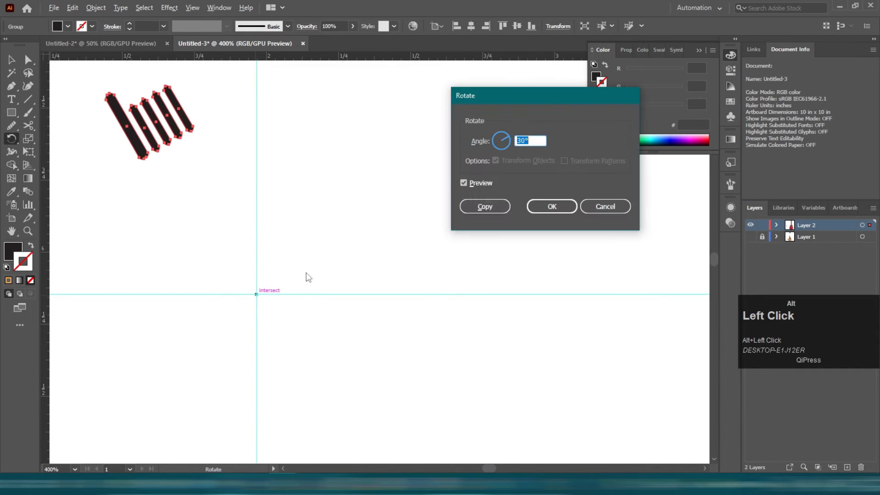
text(30)
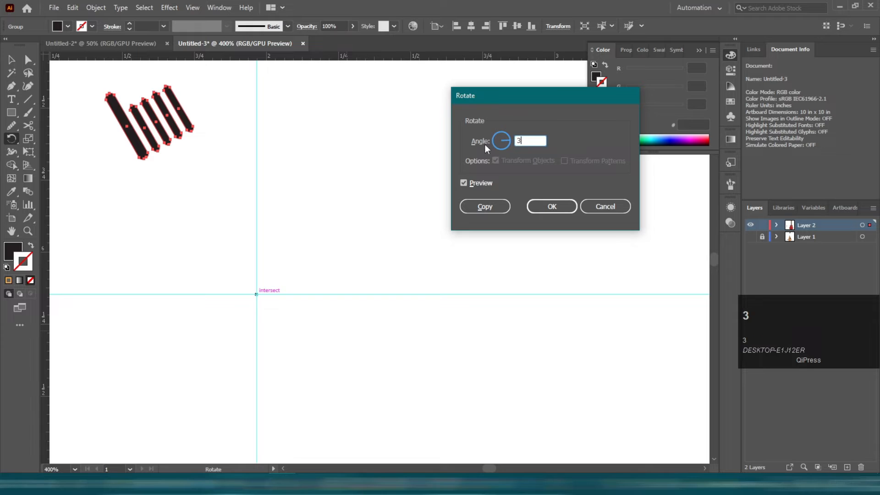
click(480, 207)
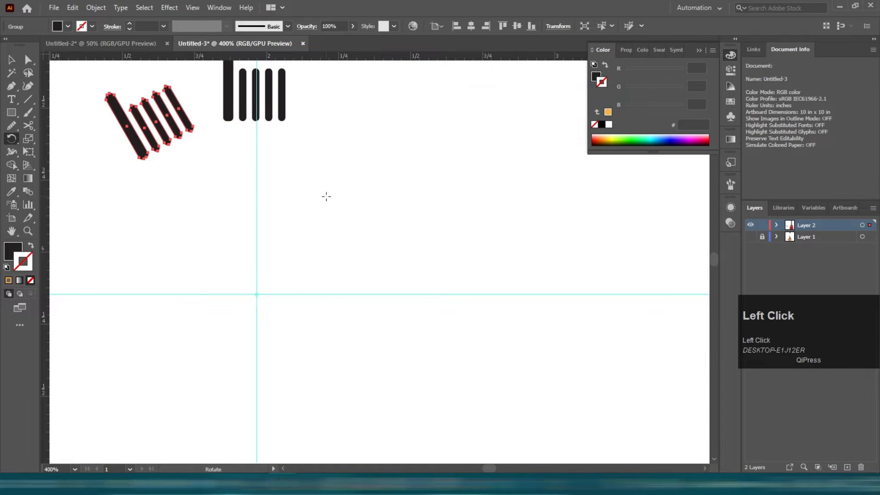
Repeat the rotated copy until the bar groups form a full ring around the intersection.
scroll(327, 197, down, 3)
key(ctrl+d)
key(ctrl+d)
key(ctrl+d)
key(ctrl+d)
key(ctrl+d)
key(ctrl+d)
key(ctrl+d)
key(ctrl+d)
key(ctrl+d)
key(ctrl+d)
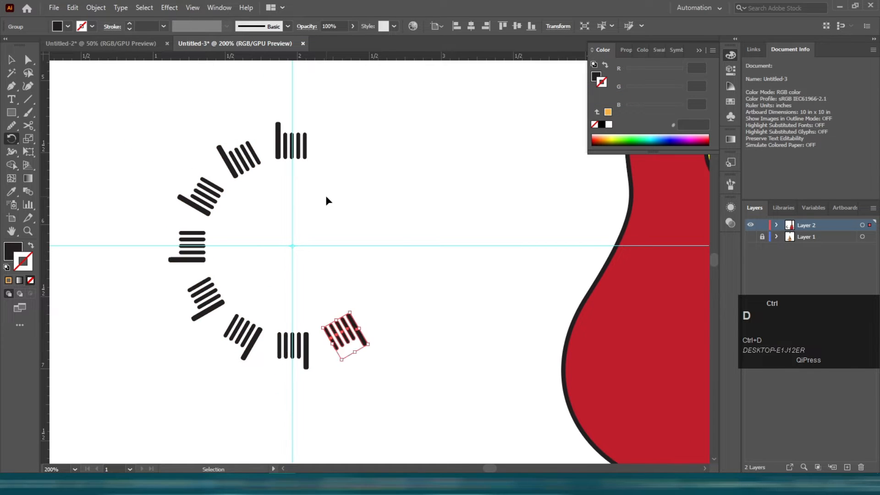
click(12, 60)
click(112, 85)
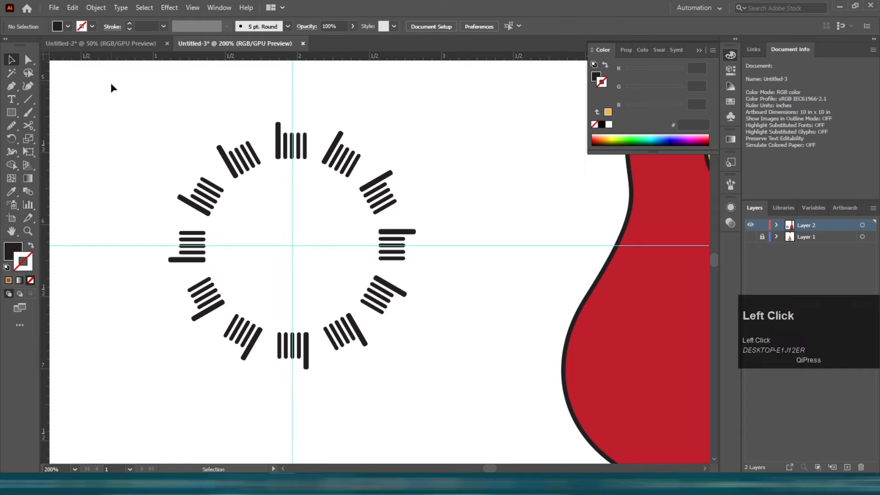
Delete the vertical and horizontal guides.
drag(281, 84, 320, 95)
key(Delete)
drag(456, 241, 483, 318)
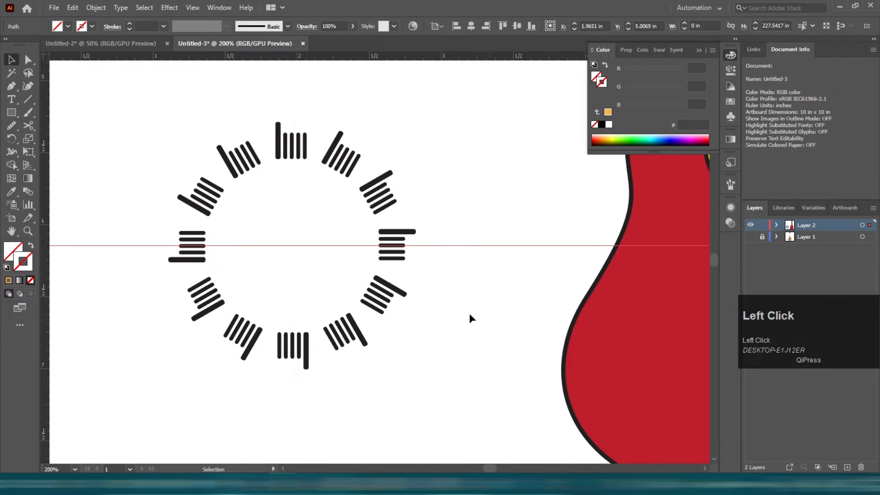
key(Delete)
Draw the clock hands from the ring's centre with line segments, one pointing to 12 and one to about 8.
drag(158, 126, 418, 406)
key(ctrl+f)
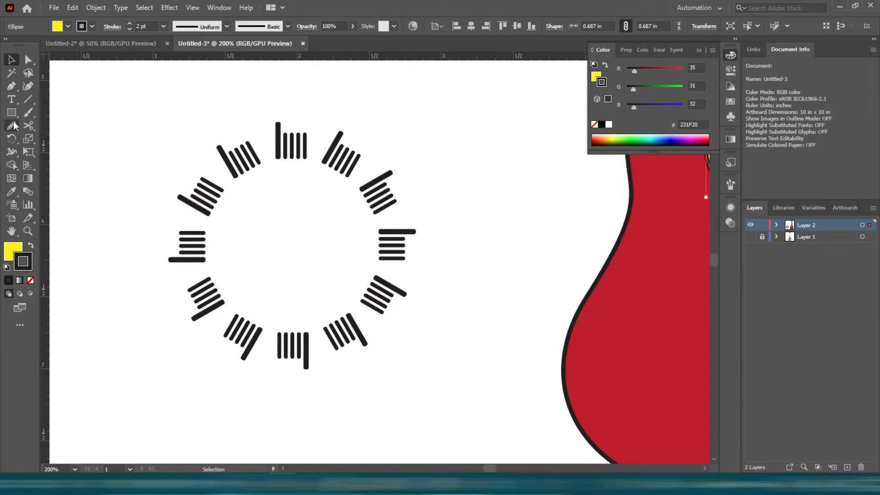
click(28, 100)
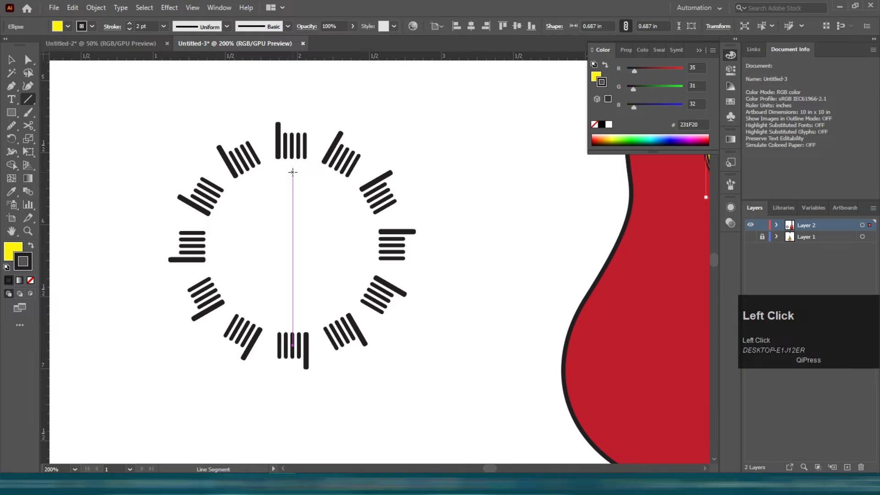
drag(293, 178, 306, 203)
key(v)
click(257, 261)
scroll(282, 226, up, 1)
drag(250, 234, 280, 265)
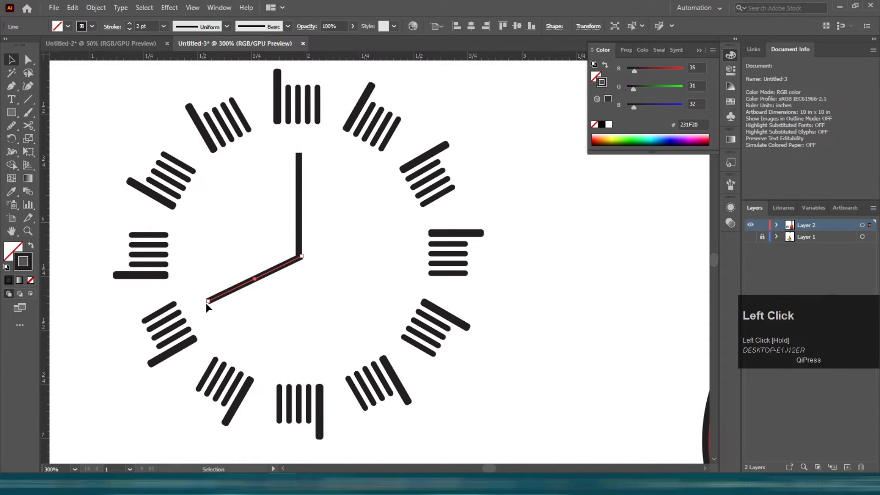
drag(210, 301, 228, 293)
click(251, 313)
scroll(290, 266, up, 4)
click(304, 246)
drag(298, 244, 298, 244)
scroll(321, 261, down, 6)
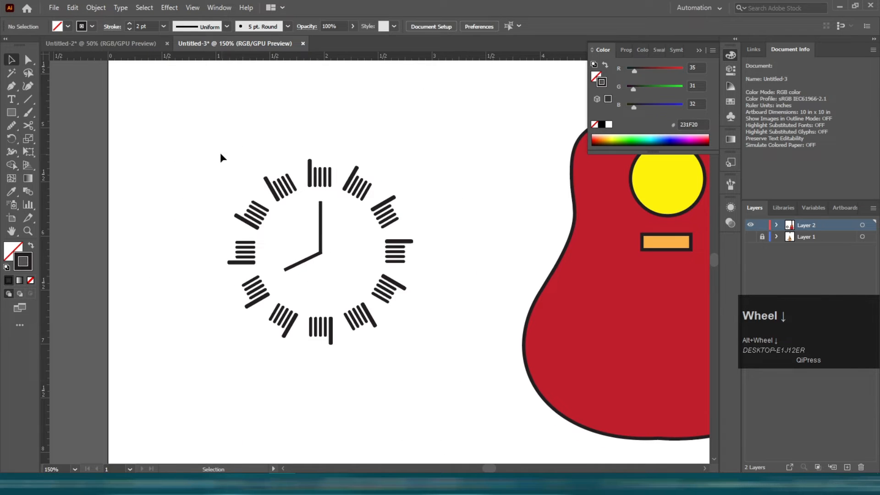
Select everything and group it.
key(ctrl+a)
key(ctrl+g)
click(391, 360)
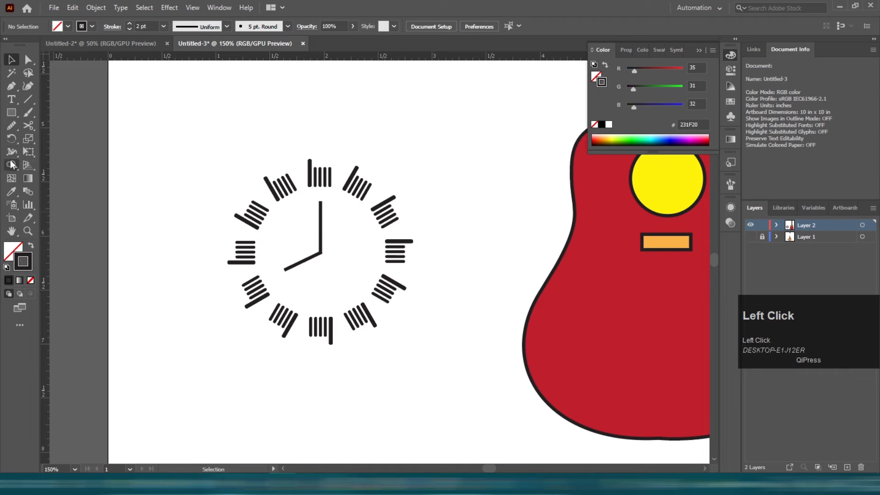
Draw a circle about 2.32 in wide around the ring and centre it on the ring both ways.
drag(11, 114, 53, 138)
drag(217, 136, 400, 386)
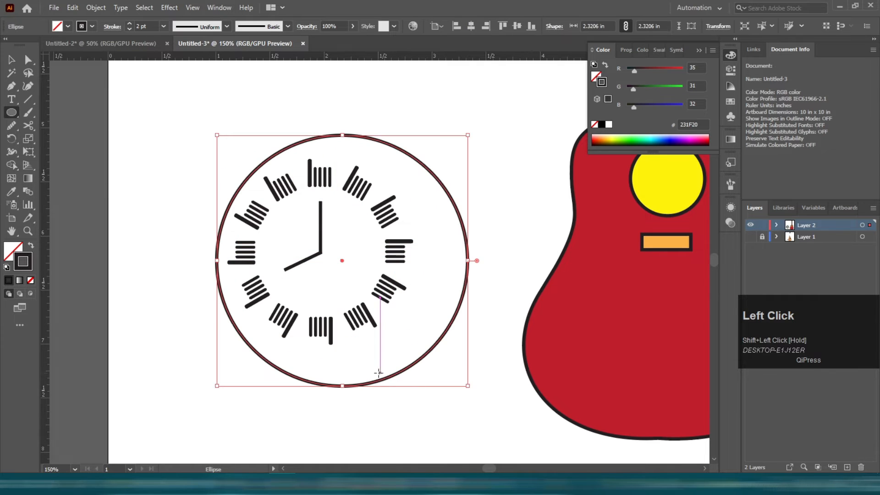
key(v)
drag(184, 143, 298, 206)
click(471, 26)
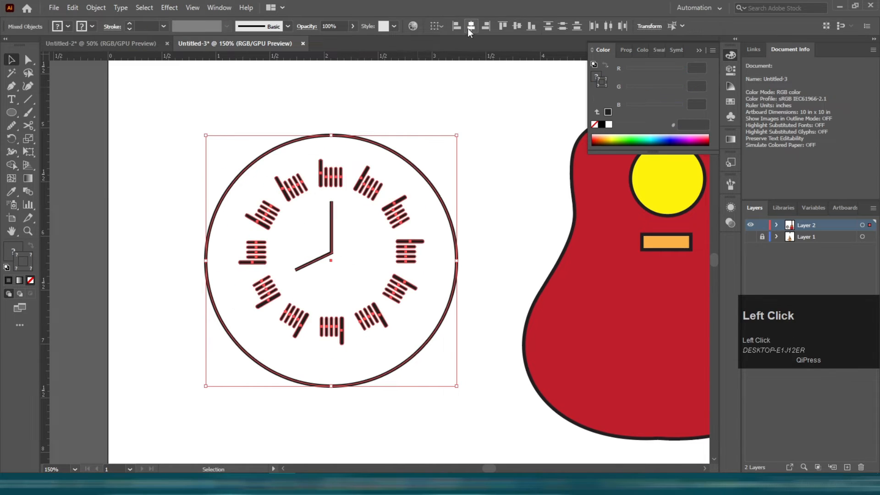
click(516, 25)
Swap the circle's fill and stroke and send it to the back.
click(491, 99)
key(shift+x)
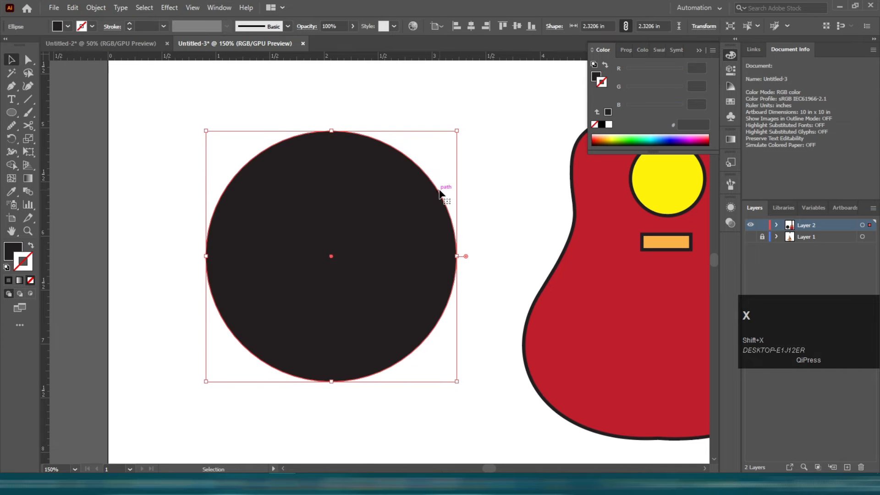
key(ctrl+shift+bracketleft)
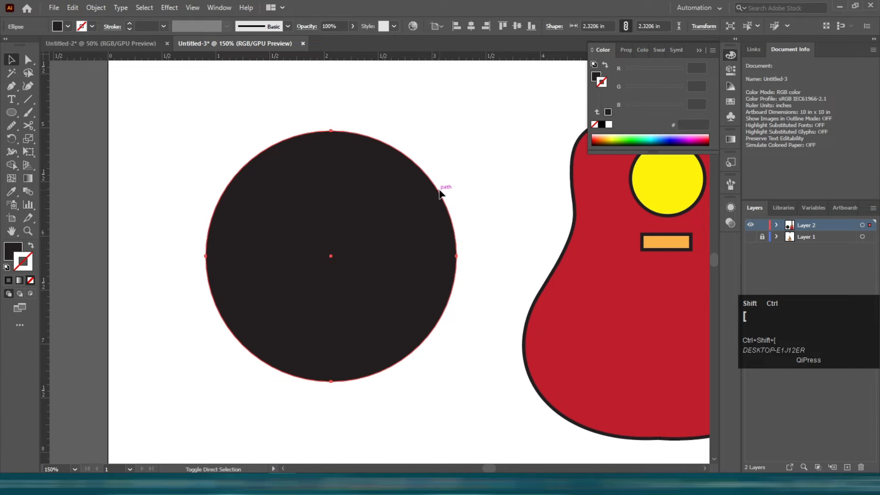
Try to arrange the filled circle behind the tick-mark ring.
click(358, 181)
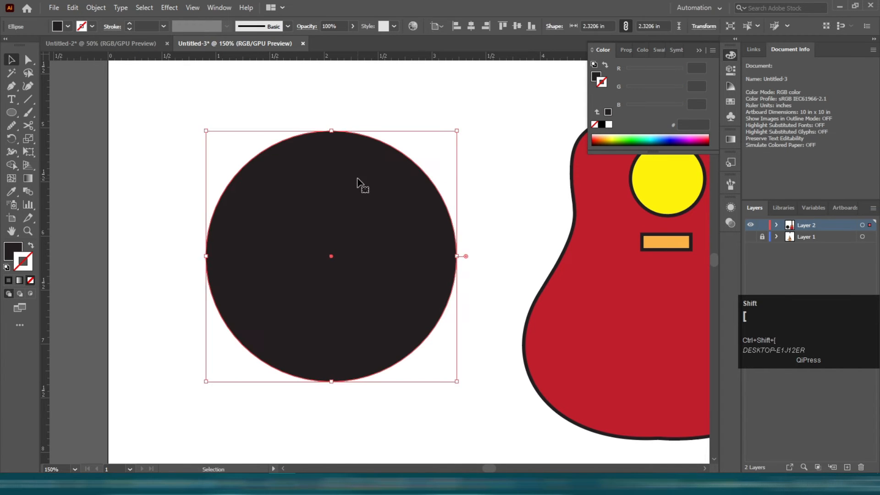
right_click(255, 210)
mouse_move(307, 405)
click(392, 440)
click(194, 216)
drag(350, 219, 197, 218)
click(398, 213)
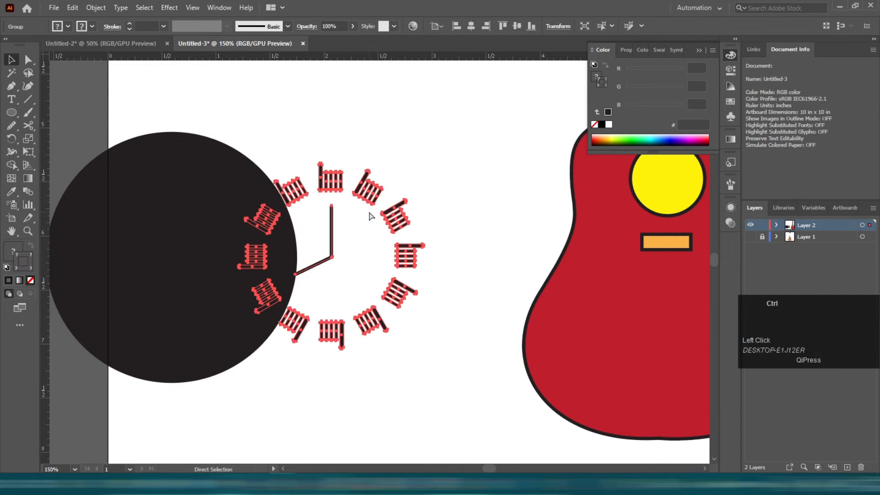
key(ctrl+z)
click(211, 141)
click(300, 171)
right_click(301, 170)
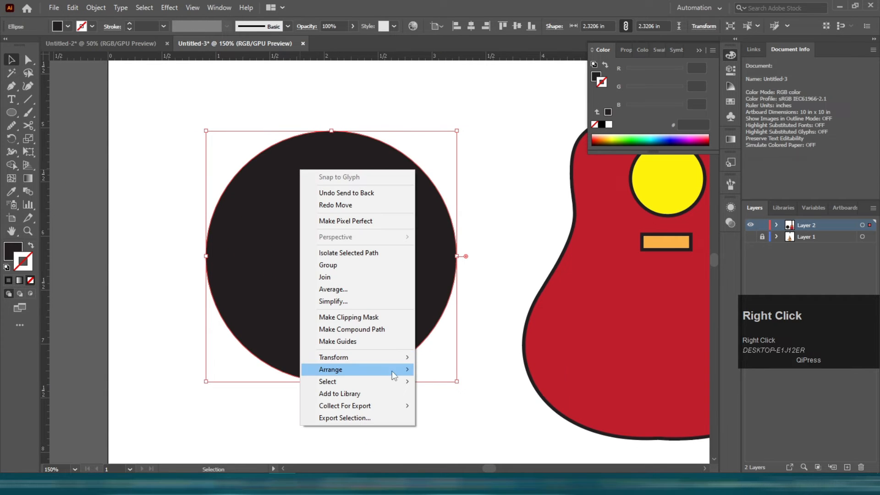
mouse_move(335, 366)
click(478, 409)
click(477, 408)
alt+scroll(330, 231, down, 2)
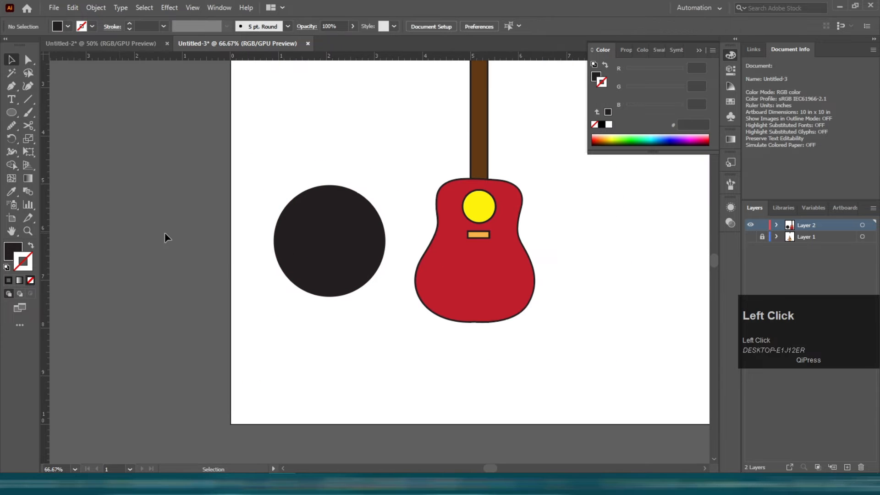
Move the clock ring group up and to the left.
click(345, 247)
alt+scroll(330, 240, up, 1)
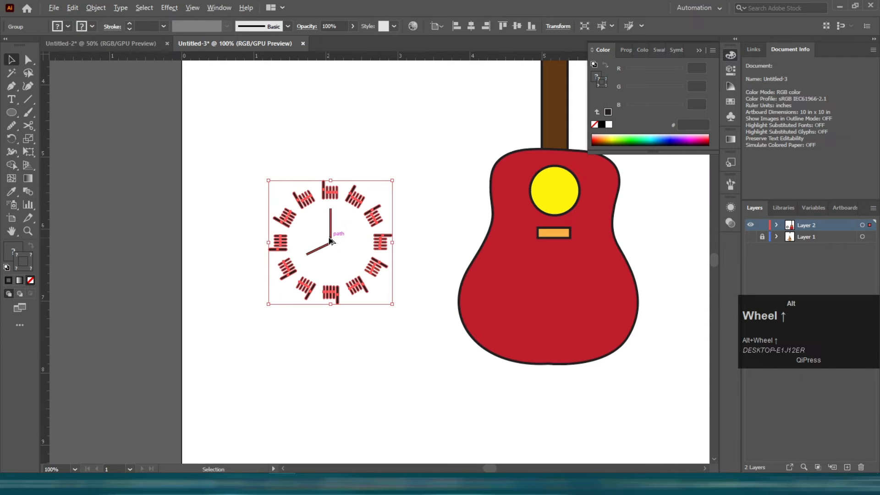
drag(349, 198, 217, 121)
Draw a new circle about 1.49 in wide below the clock ring.
click(92, 118)
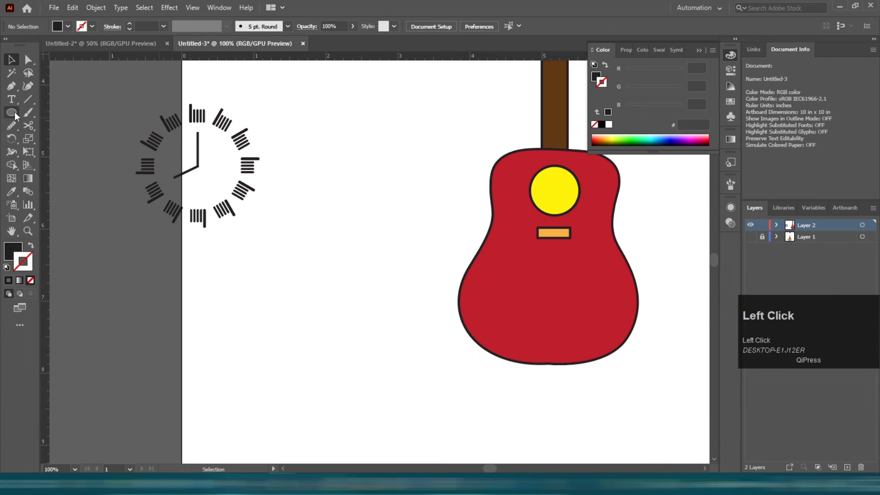
drag(252, 256, 358, 364)
key(v)
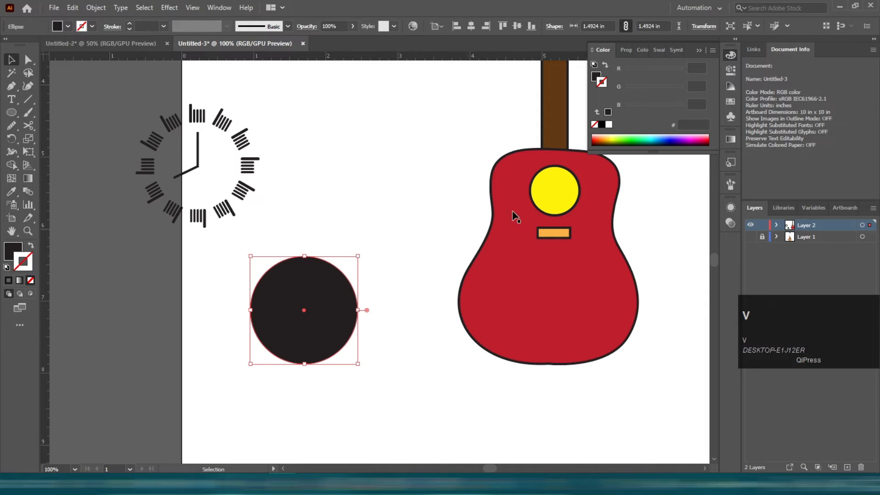
Move the circle off the artboard and give it a white fill with a black stroke.
key(space)
drag(291, 235, 488, 228)
drag(471, 330, 217, 287)
click(610, 125)
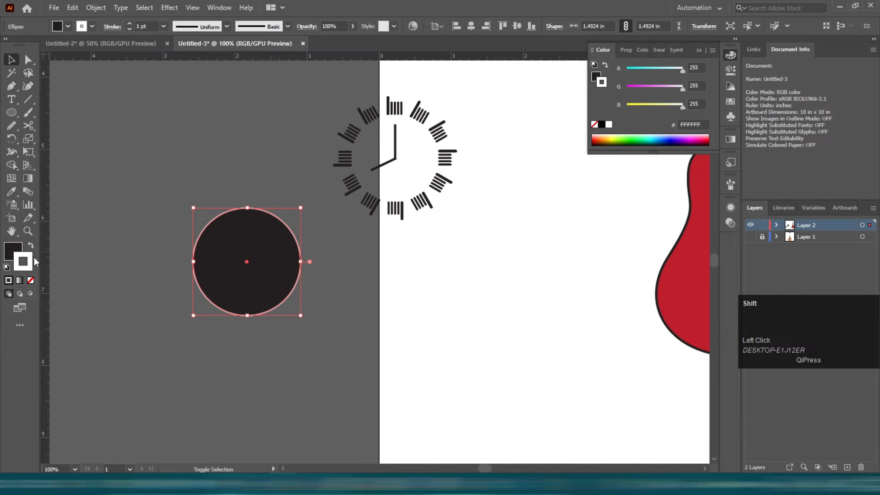
key(shift+x)
key(x)
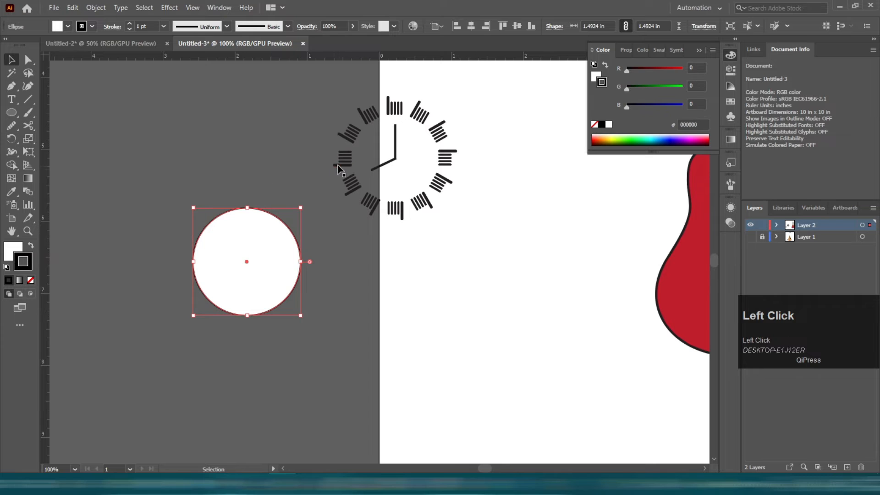
Place the tick-mark ring onto the white circle and align their centres.
drag(341, 166, 192, 259)
shift+click(245, 316)
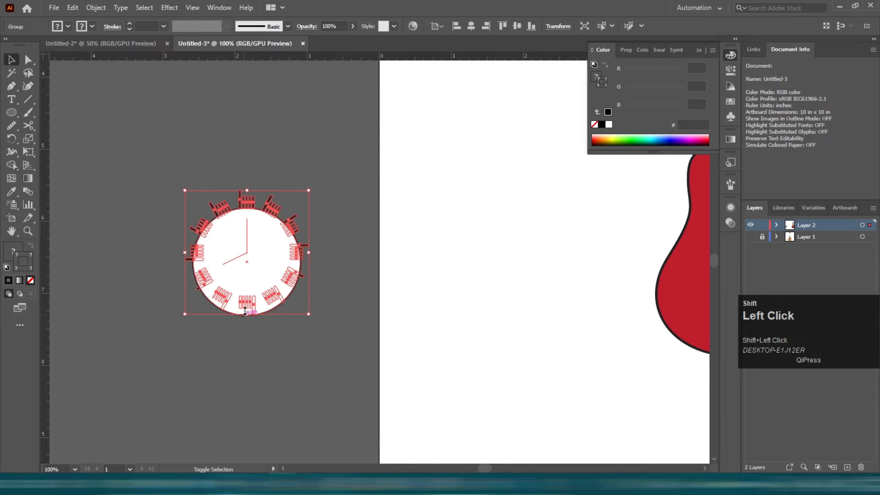
drag(245, 316, 246, 273)
scroll(362, 378, down, 1)
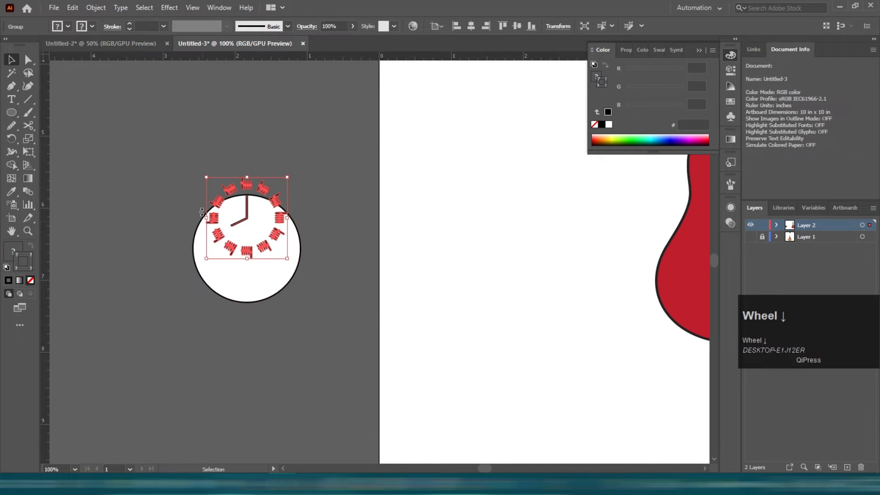
shift+click(208, 247)
click(518, 27)
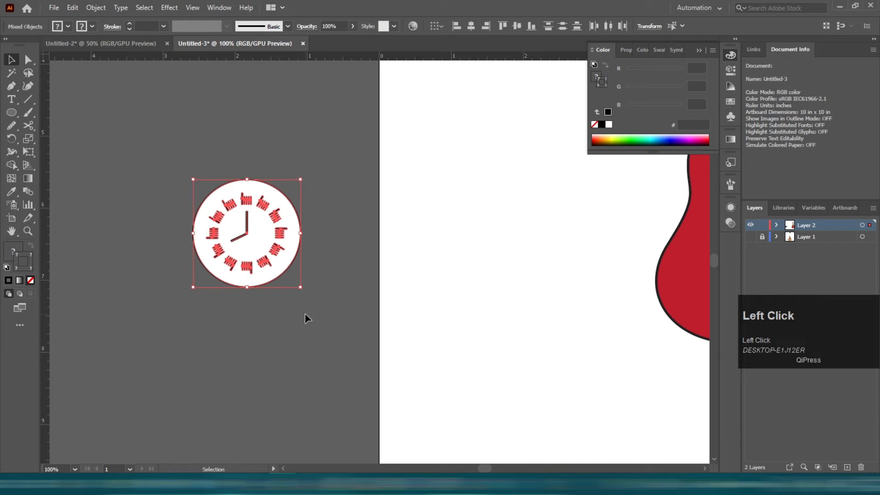
click(306, 313)
Nudge the ring and re-align it with the white circle's vertical centre.
scroll(252, 179, up, 2)
click(253, 223)
drag(247, 206, 251, 182)
drag(209, 171, 299, 309)
click(503, 25)
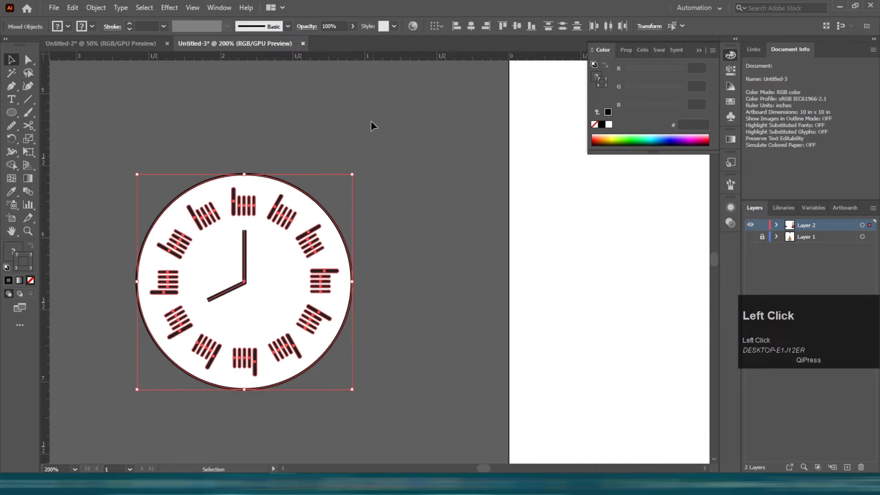
Copy the white circle and enlarge it from its centre to about 1.70 in wide.
click(304, 197)
key(ctrl+c)
drag(351, 282, 368, 281)
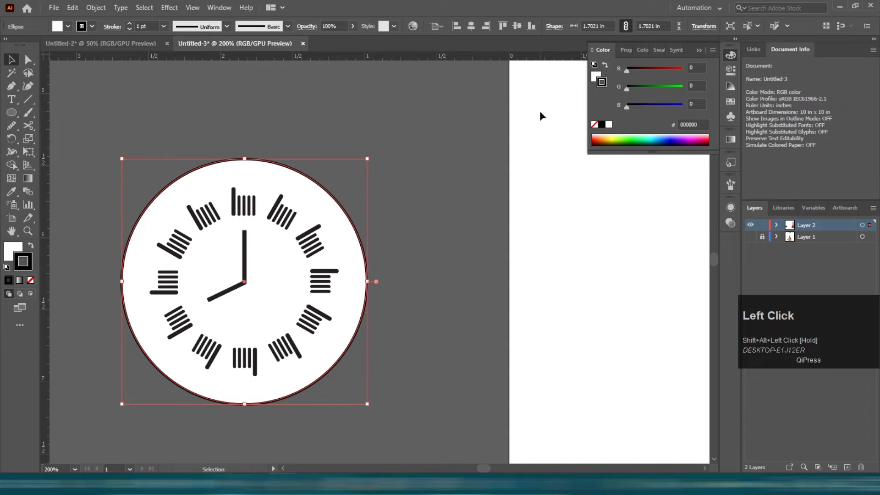
Fill the outer circle yellow with a black stroke from the swatches.
click(731, 101)
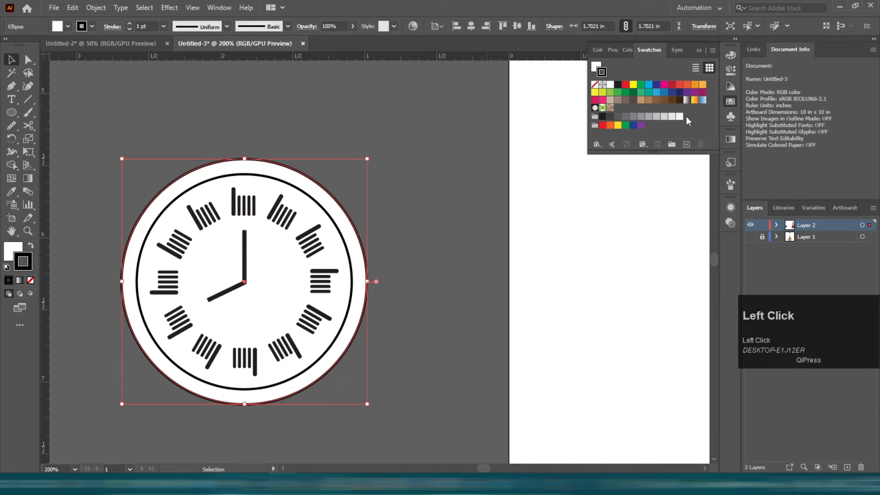
click(635, 86)
key(shift+x)
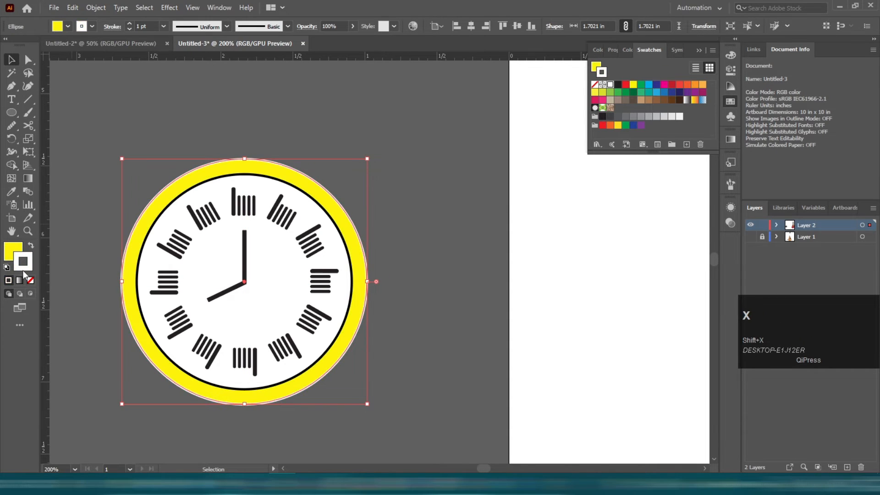
click(618, 86)
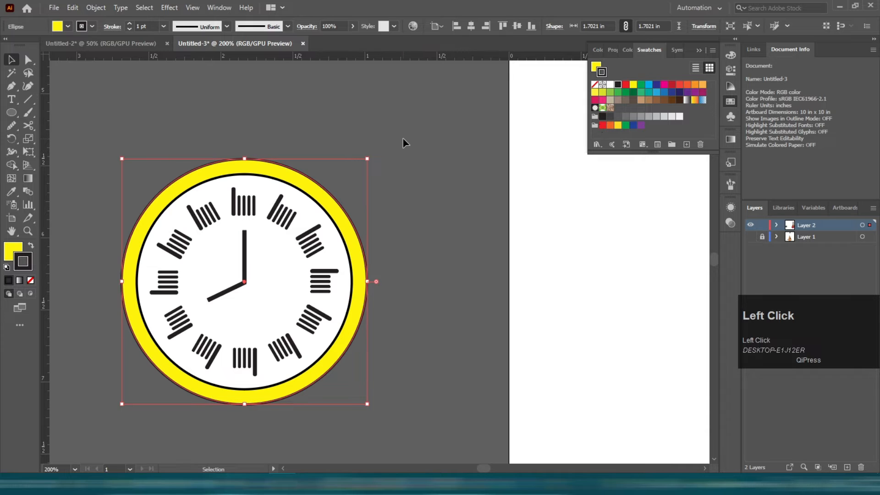
click(403, 139)
alt+scroll(338, 109, down, 1)
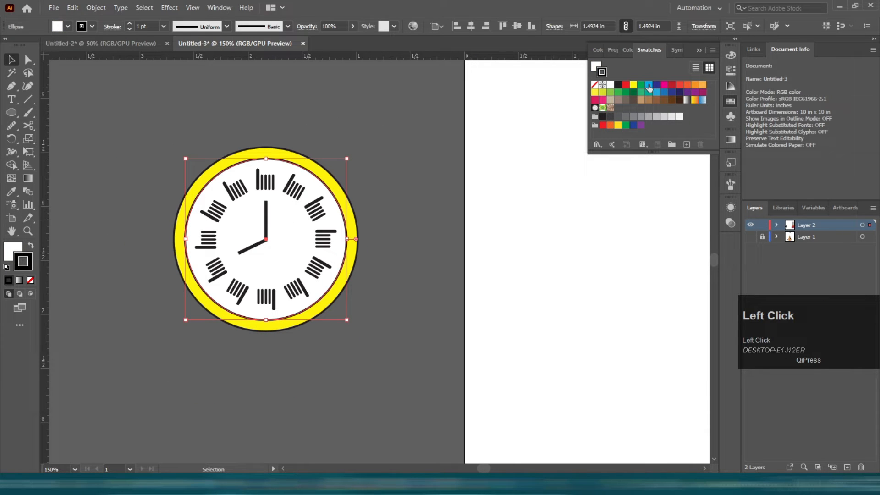
click(735, 139)
click(651, 217)
key(ctrl+z)
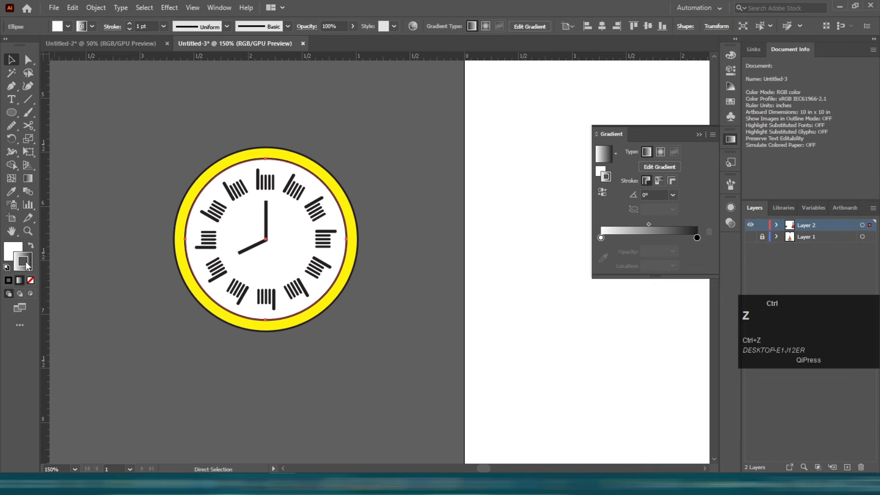
Fill the white clock face with a white-to-black linear gradient.
click(7, 251)
click(730, 139)
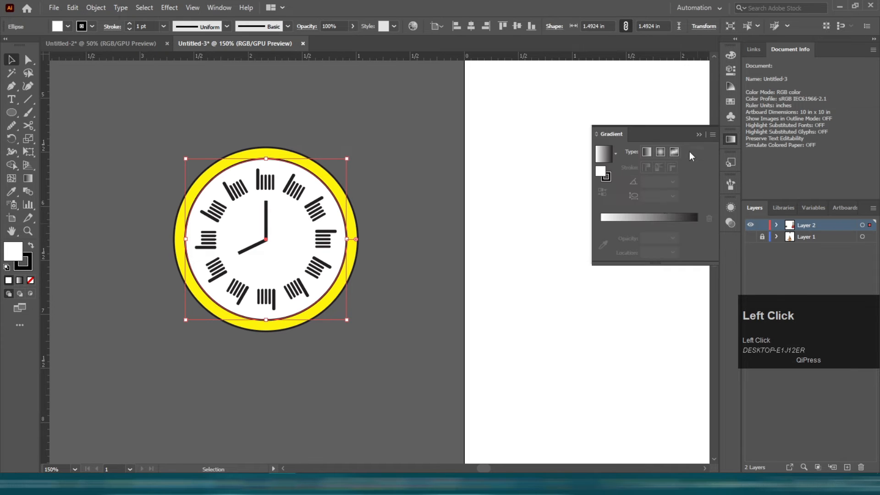
click(661, 215)
click(697, 238)
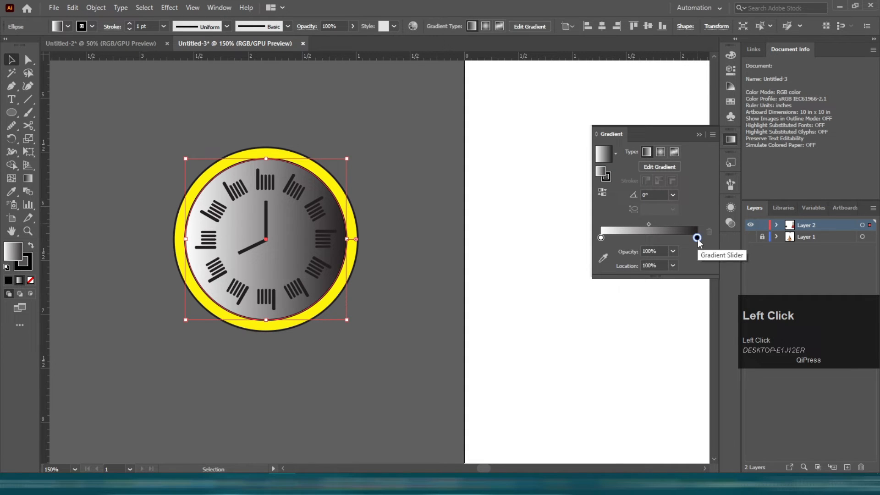
Try a reversed radial gradient on the clock face, adjust it with the Gradient tool, then undo it.
double_click(697, 238)
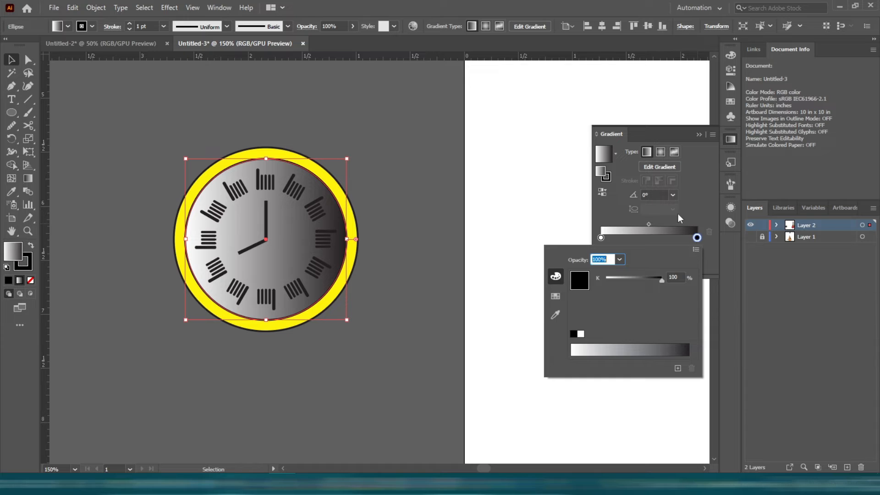
click(660, 151)
click(660, 151)
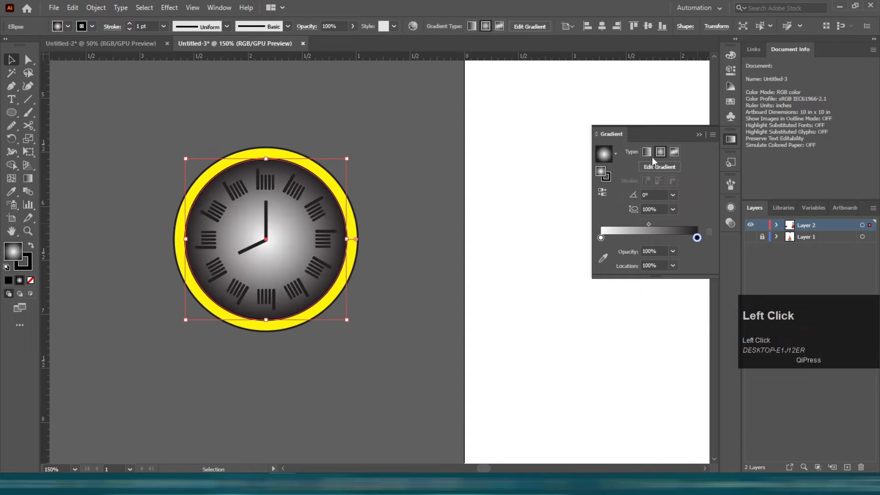
click(603, 193)
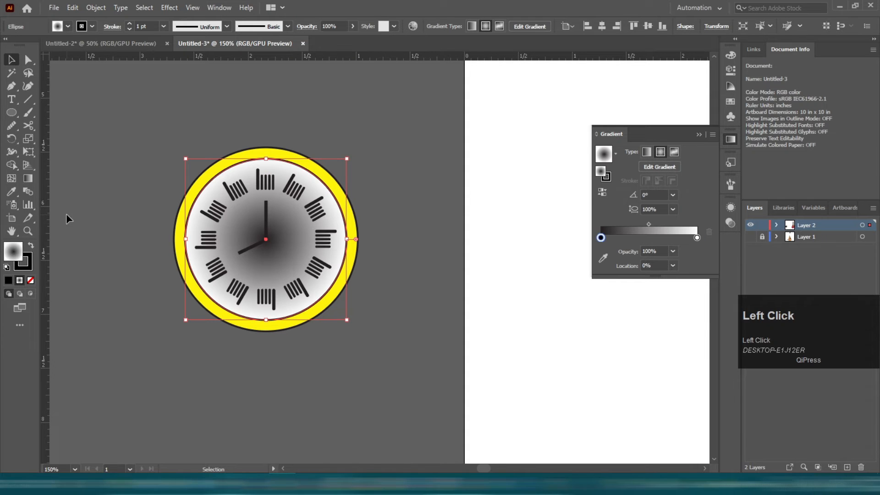
key(g)
mouse_move(306, 236)
mouse_down()
mouse_move(339, 236)
mouse_move(277, 236)
mouse_up()
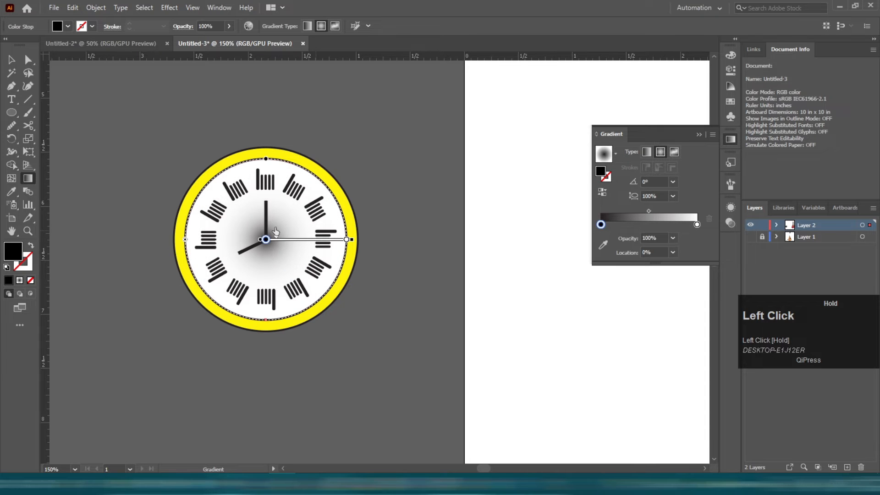
click(8, 64)
scroll(207, 138, down, 2)
click(147, 146)
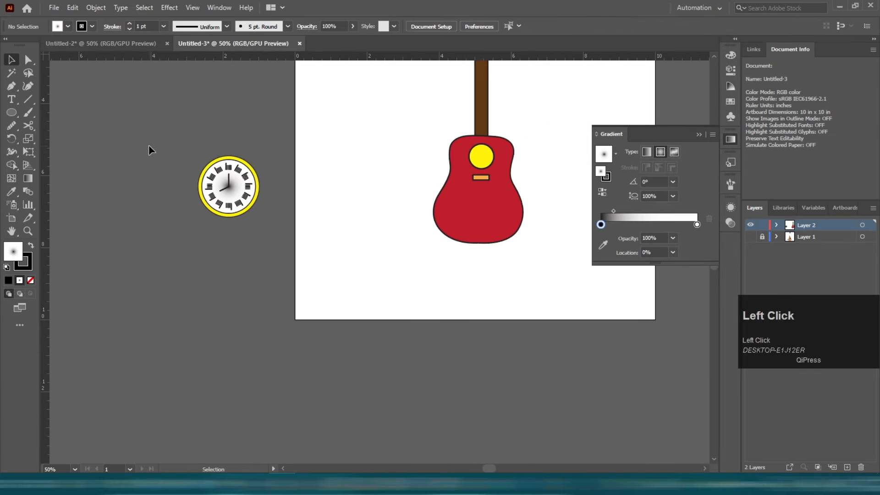
scroll(104, 140, up, 1)
key(ctrl+z)
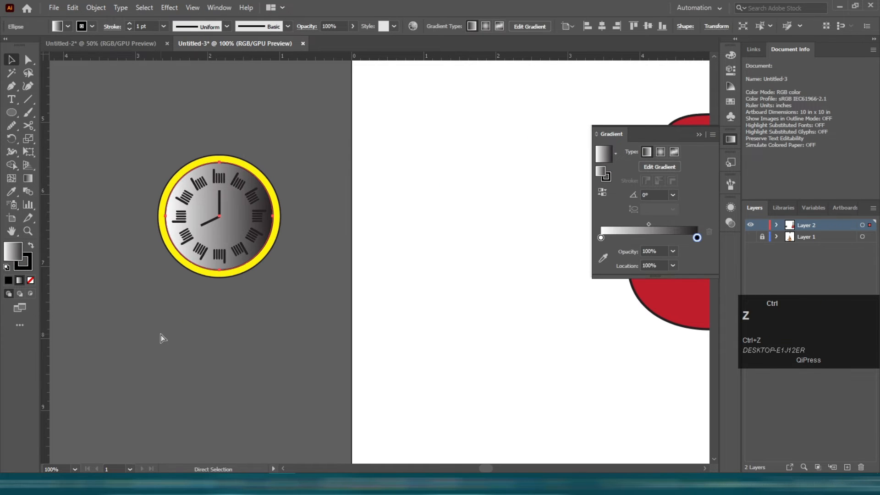
Change the gradient's black end stop to yellow from the swatches.
double_click(698, 237)
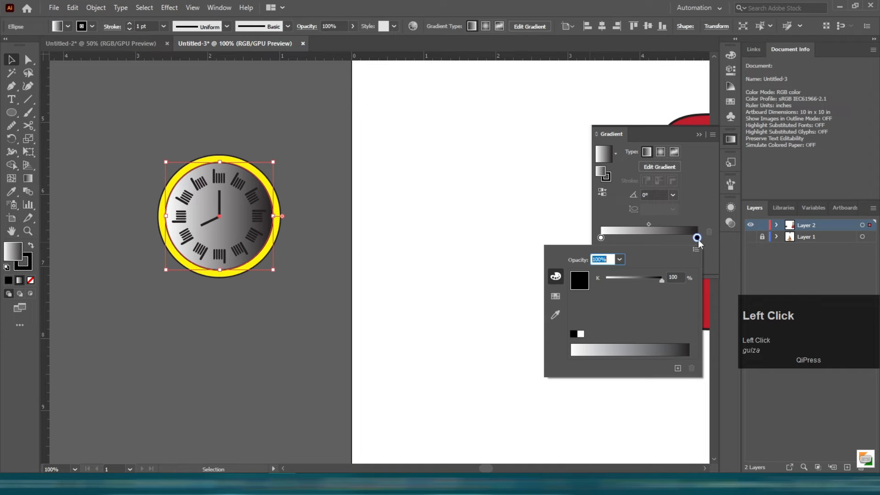
click(557, 301)
click(633, 272)
click(641, 272)
click(672, 273)
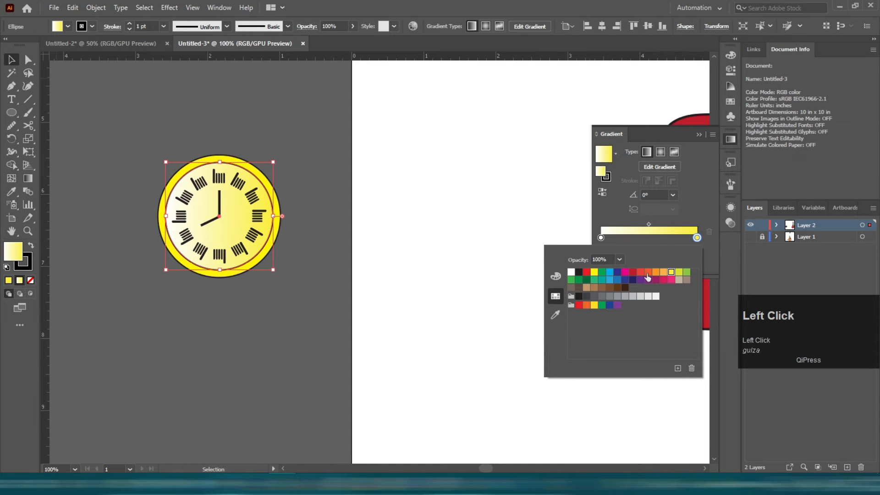
Select all parts of the clock and group them.
click(396, 237)
drag(140, 140, 322, 317)
key(ctrl+g)
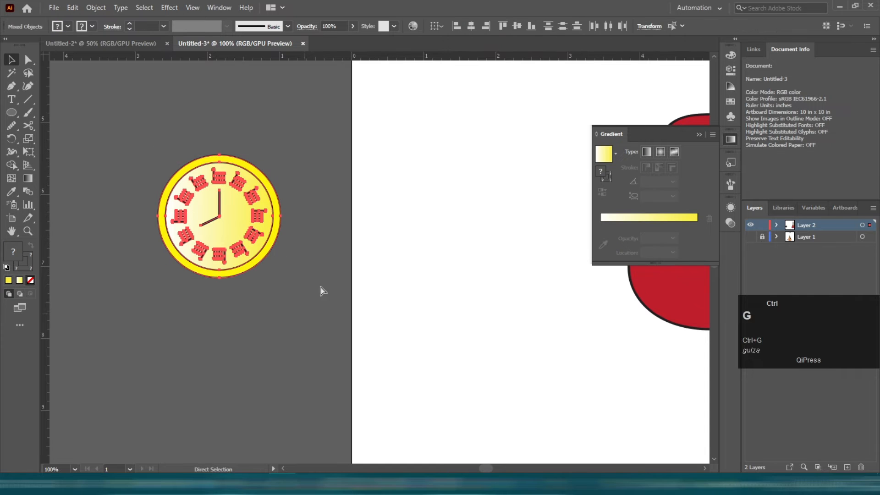
Copy the clock onto the guitar body below the sound hole and scale it down to fit.
scroll(321, 291, down, 2)
scroll(295, 252, right, 3)
drag(126, 241, 378, 267)
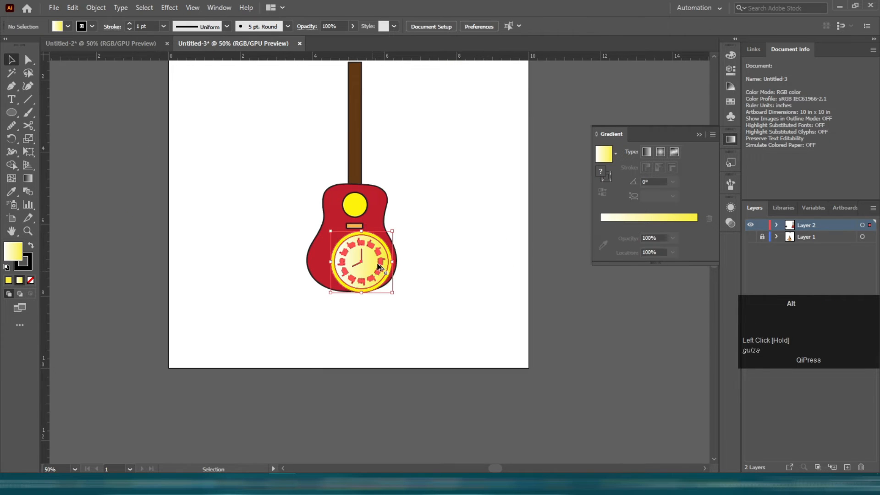
scroll(376, 264, up, 3)
drag(332, 350, 332, 299)
mouse_move(354, 262)
mouse_down()
mouse_move(314, 279)
mouse_move(337, 264)
mouse_up()
click(393, 344)
click(393, 343)
scroll(358, 281, down, 2)
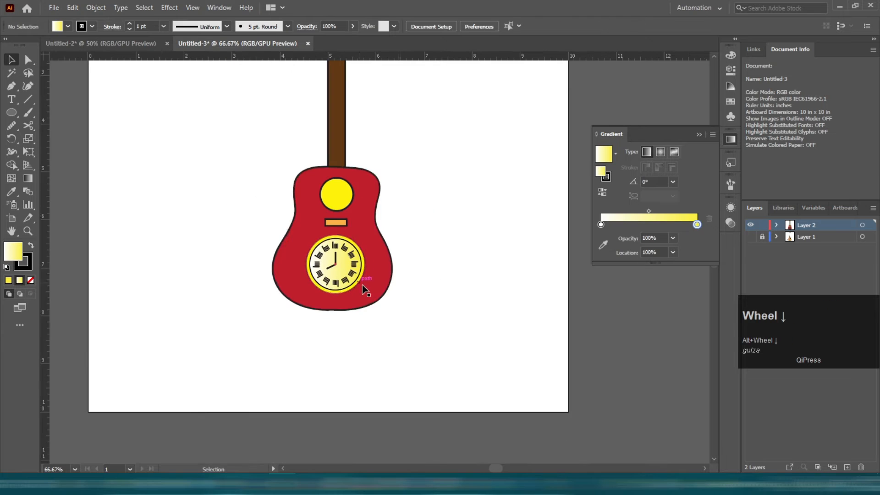
Draw a square at the top of the neck for the headstock.
scroll(419, 296, up, 4)
alt+scroll(340, 146, up, 1)
scroll(323, 158, up, 1)
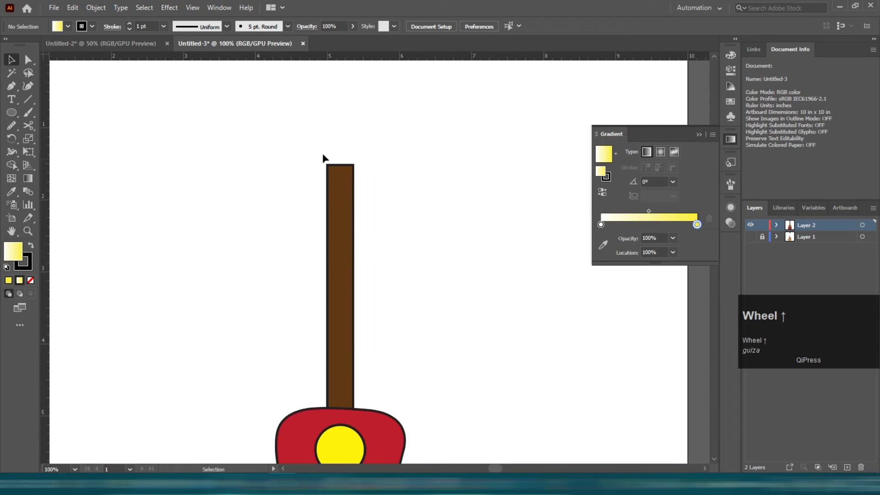
drag(10, 115, 60, 112)
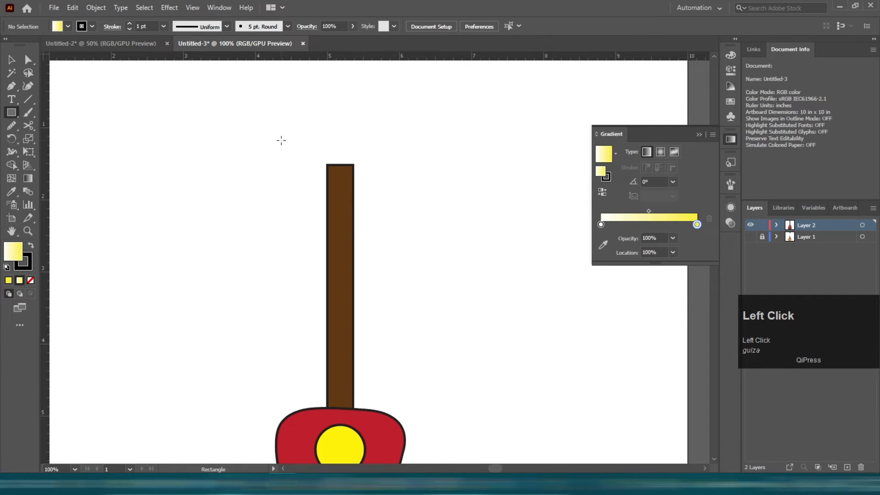
drag(317, 127, 362, 170)
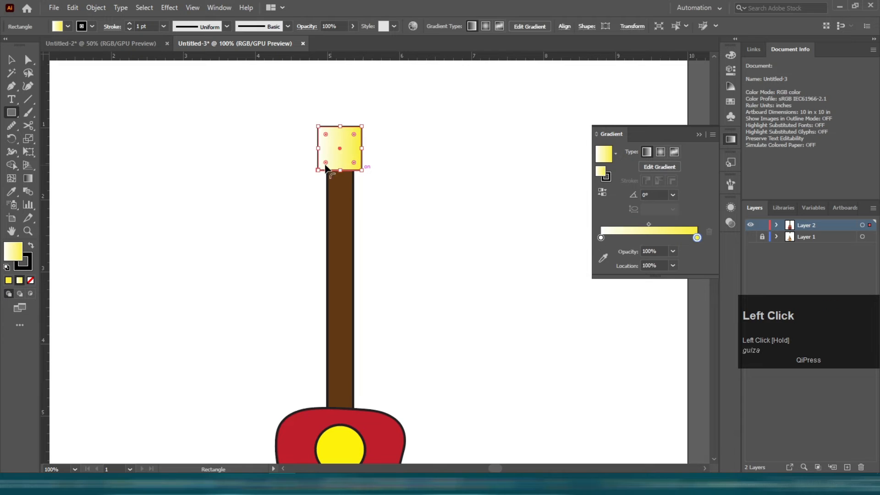
key(v)
Give the headstock the neck's brown fill and stroke and round its corners.
click(350, 243)
key(v)
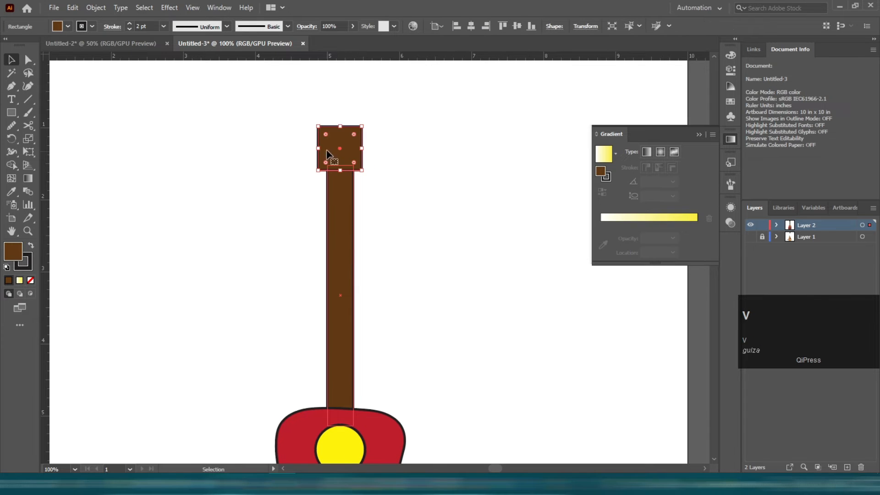
drag(340, 128, 340, 114)
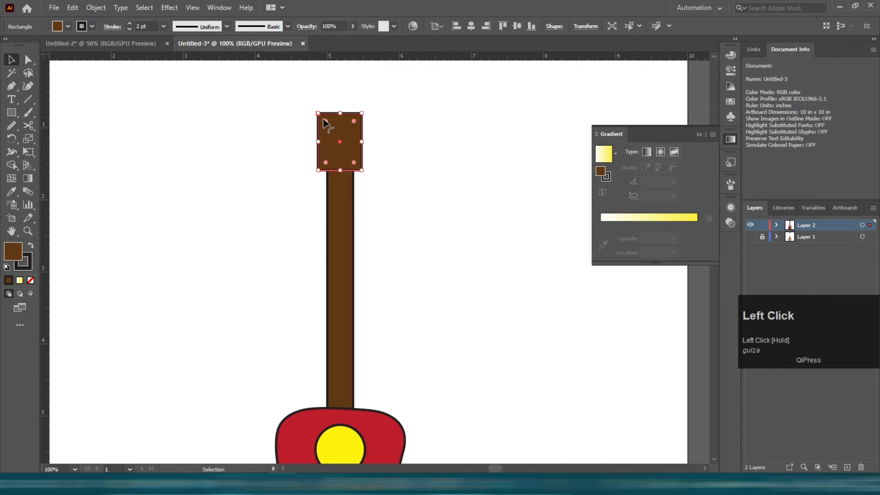
click(452, 174)
Draw a small circle beside the headstock and fill it from the swatches.
scroll(369, 187, up, 1)
scroll(348, 195, up, 3)
drag(11, 116, 118, 157)
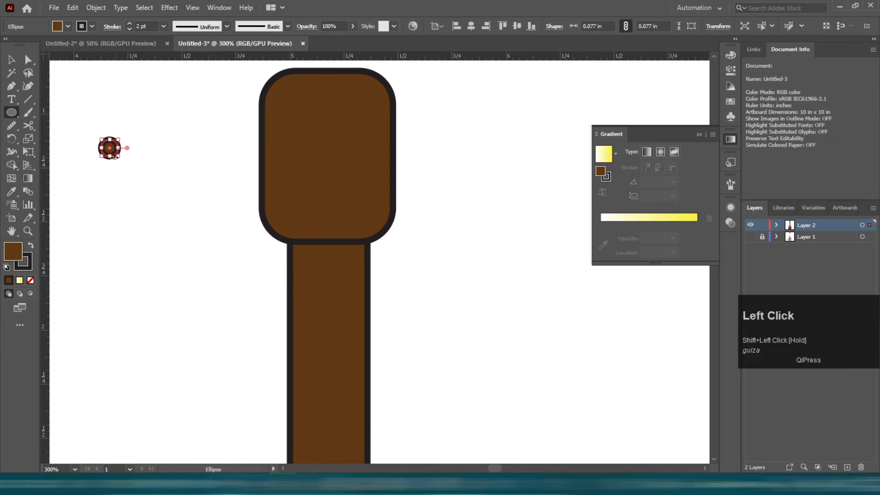
key(v)
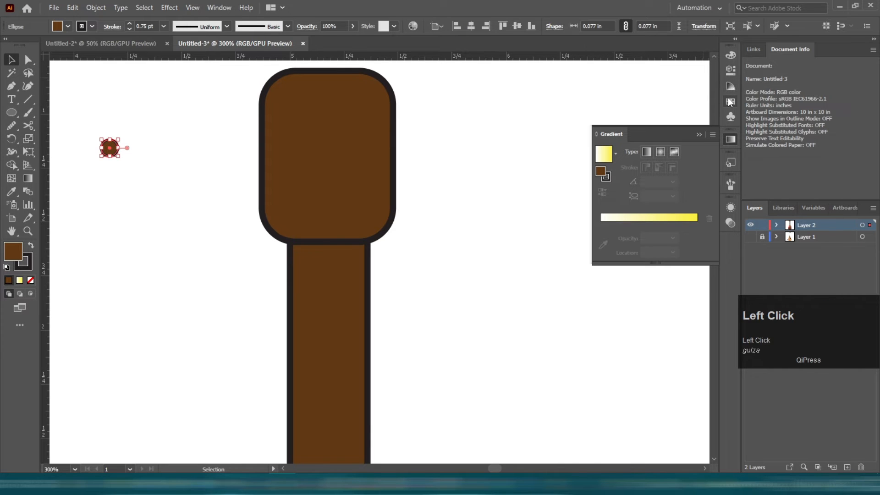
click(731, 102)
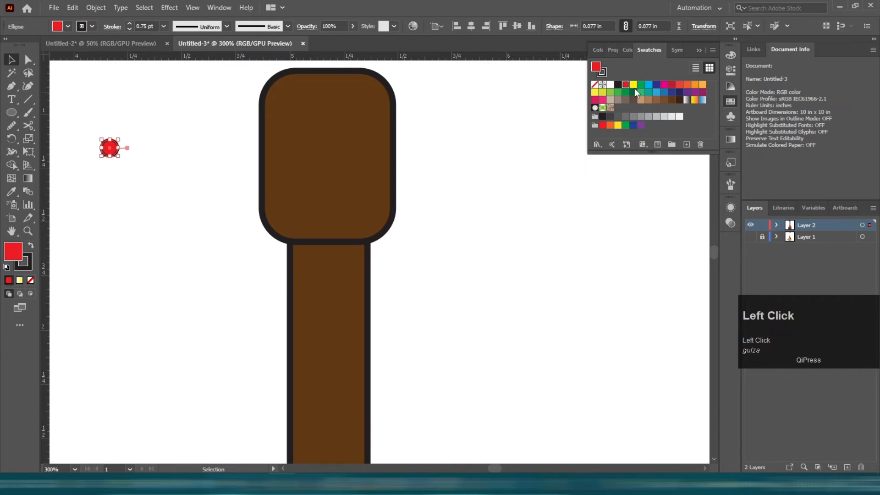
click(497, 157)
Turn the circle into six yellow tuning pegs in two columns on the headstock.
drag(301, 115, 397, 166)
scroll(300, 121, up, 1)
key(ctrl+d)
shift+click(302, 158)
click(484, 167)
scroll(373, 157, down, 2)
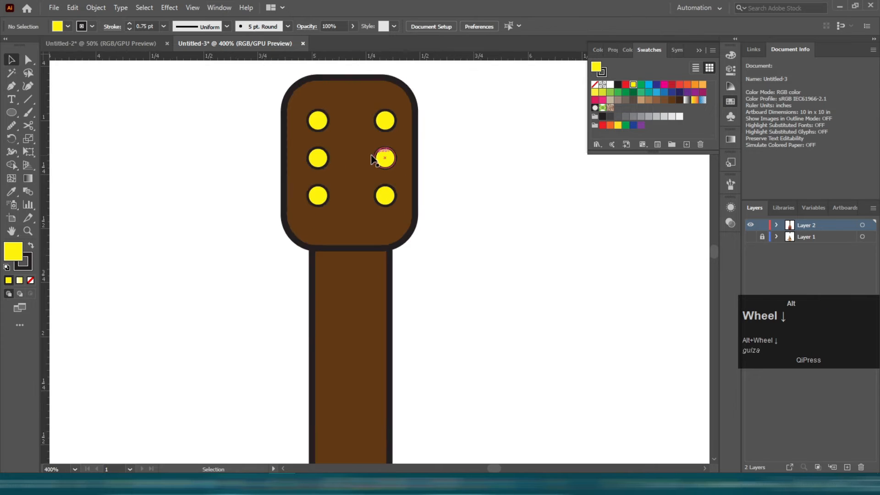
Nudge one of the tuning pegs into alignment on the headstock.
scroll(315, 136, up, 2)
click(350, 127)
shift+click(354, 226)
drag(352, 226, 343, 227)
click(239, 204)
scroll(135, 150, down, 4)
scroll(144, 150, down, 3)
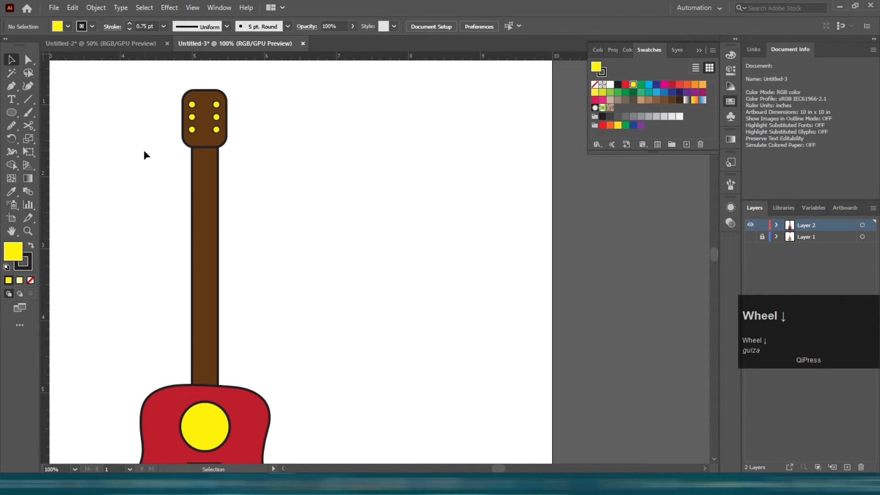
scroll(265, 115, up, 2)
scroll(140, 144, up, 3)
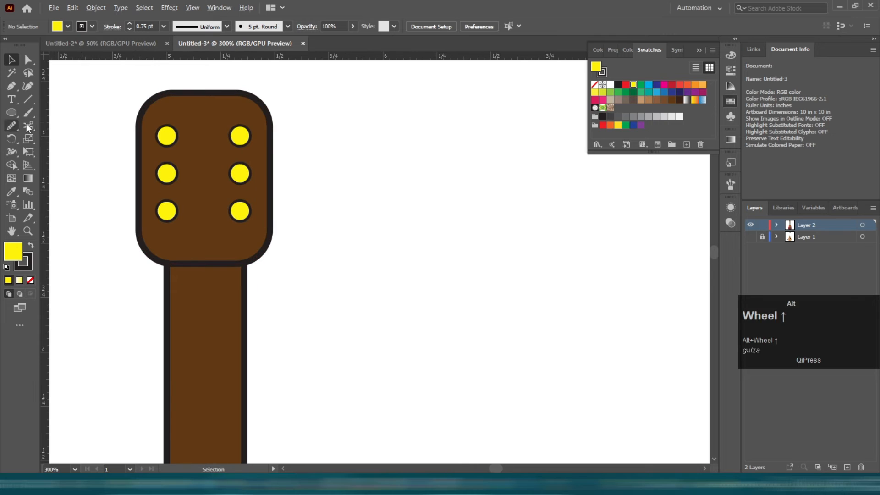
Draw three small rectangular tuner keys along the headstock's right edge.
drag(12, 114, 43, 112)
scroll(295, 128, up, 2)
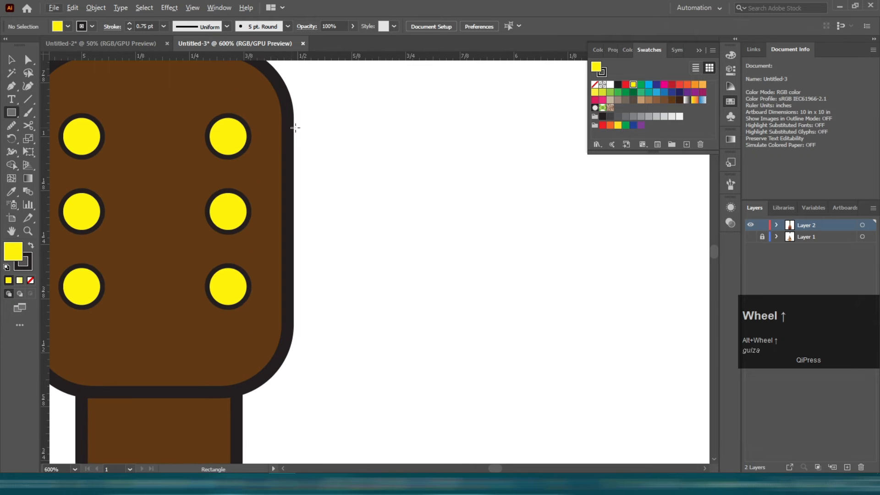
drag(329, 159, 306, 206)
shift+click(287, 152)
key(ctrl+z)
click(381, 166)
drag(305, 151, 303, 216)
key(ctrl+d)
drag(362, 105, 319, 314)
Copy the three tuner keys to the headstock's left edge.
scroll(320, 314, down, 1)
drag(330, 302, 438, 297)
drag(415, 240, 215, 240)
drag(420, 313, 421, 319)
click(488, 312)
Select the tuner keys and send them behind the headstock.
scroll(343, 176, down, 3)
scroll(338, 174, down, 1)
scroll(339, 149, up, 3)
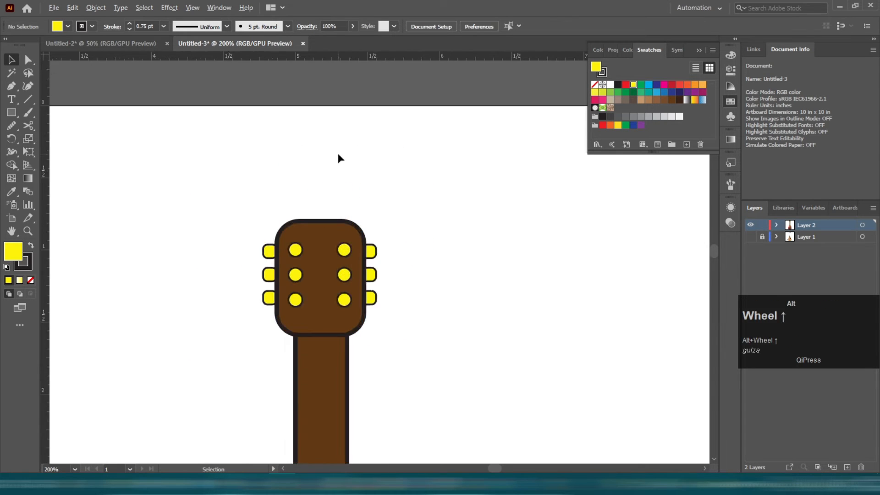
scroll(326, 236, up, 3)
click(325, 234)
drag(211, 105, 376, 199)
key(ctrl+shift+[)
Reshape the headstock's top by moving its top anchor points with Direct Selection.
key(a)
drag(217, 112, 295, 186)
click(127, 132)
scroll(130, 133, down, 3)
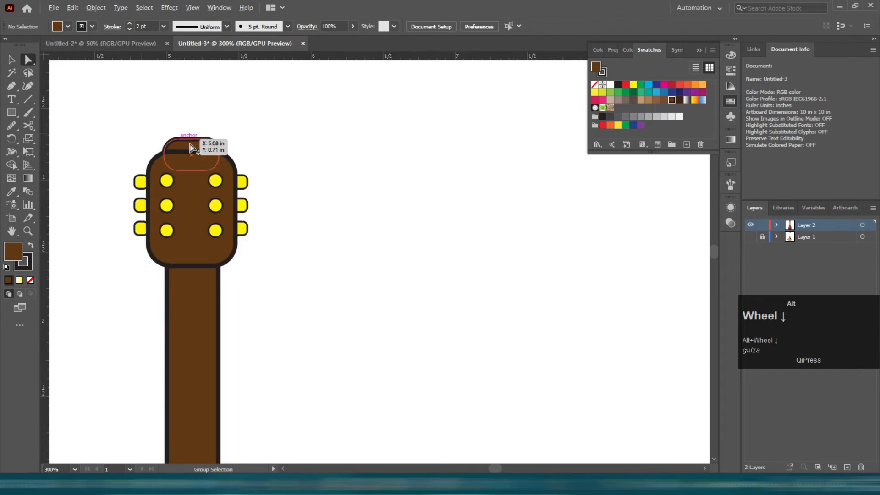
Draw a straight string with the Pen tool from the upper right tuning peg down to the bridge.
scroll(385, 203, down, 1)
click(385, 203)
scroll(360, 195, down, 2)
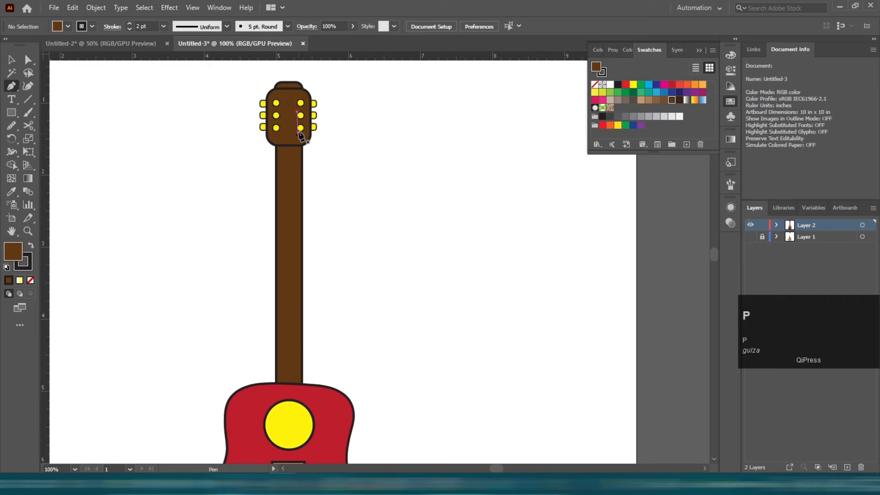
scroll(300, 135, up, 3)
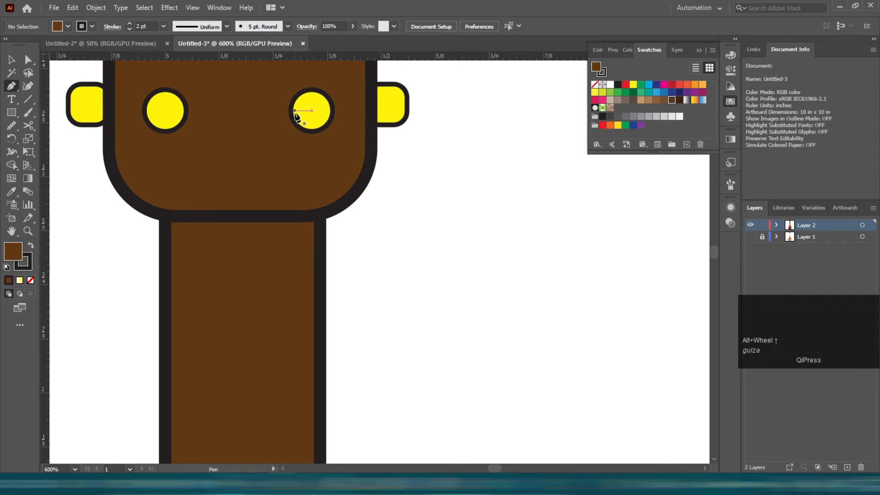
click(293, 111)
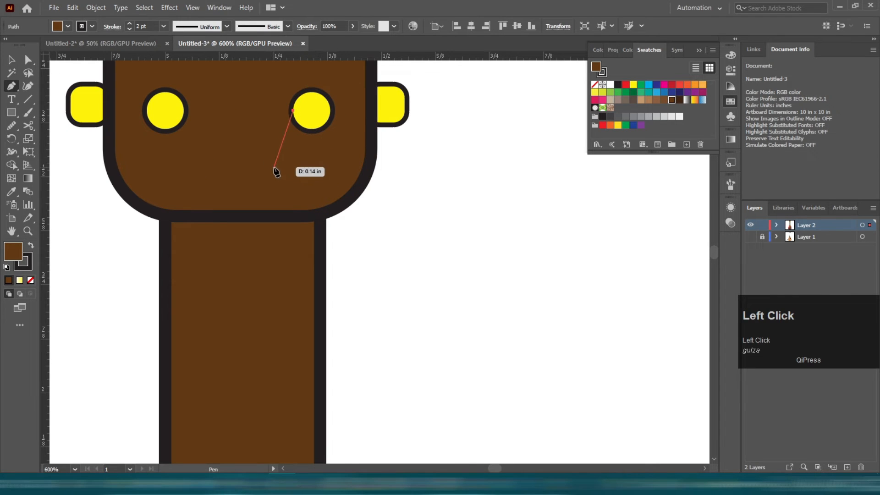
click(281, 211)
scroll(285, 203, down, 4)
scroll(309, 274, up, 1)
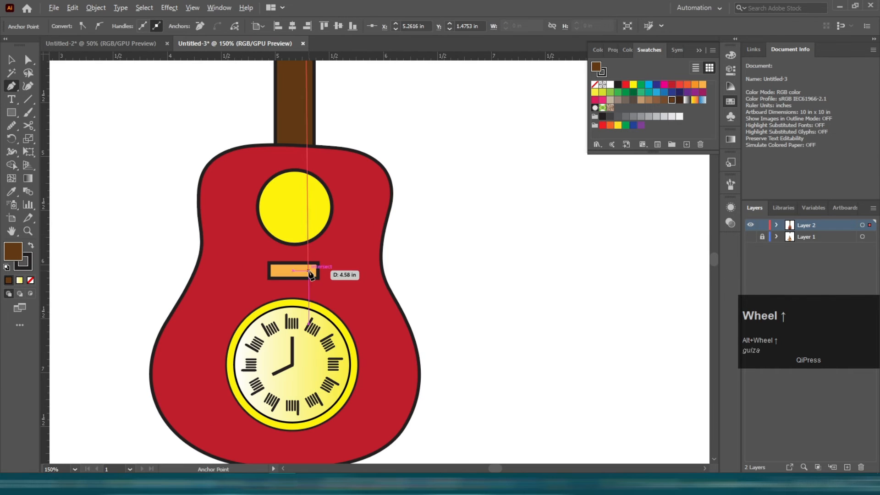
shift+click(304, 264)
scroll(338, 270, up, 3)
key(v)
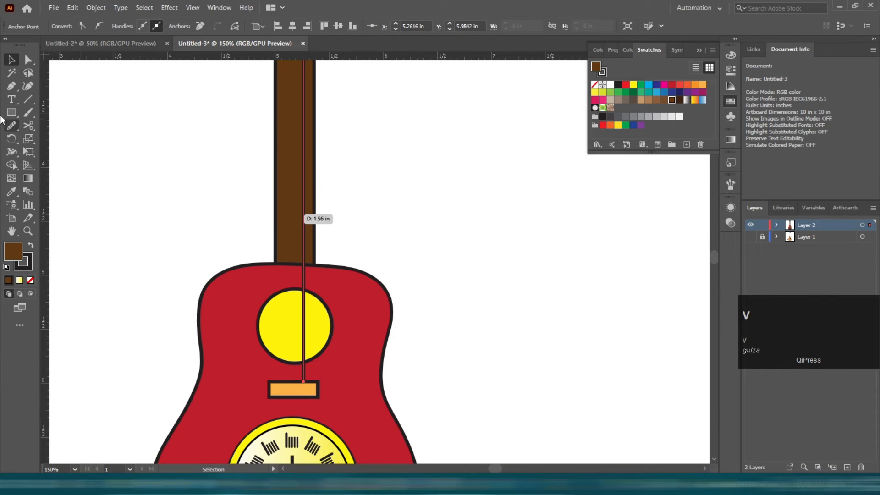
Set the string's stroke weight to 1 pt.
click(290, 291)
click(304, 294)
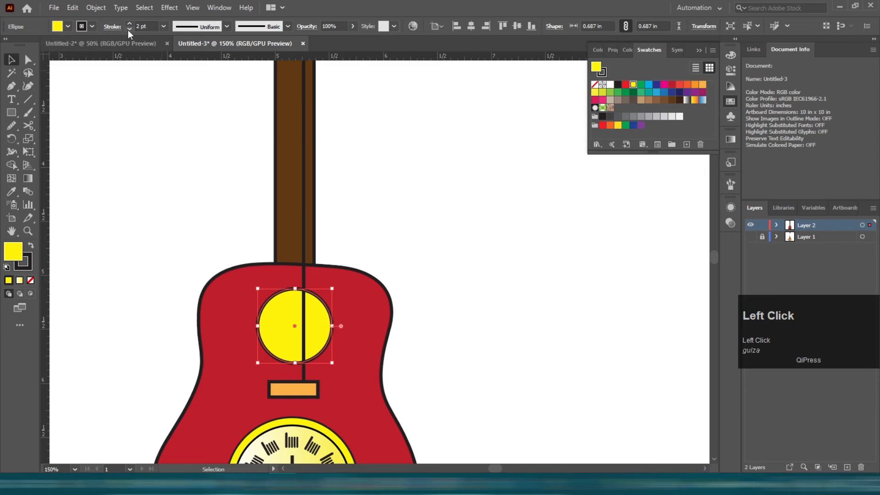
key(ctrl+z)
key(ctrl+z)
key(ctrl+z)
click(304, 250)
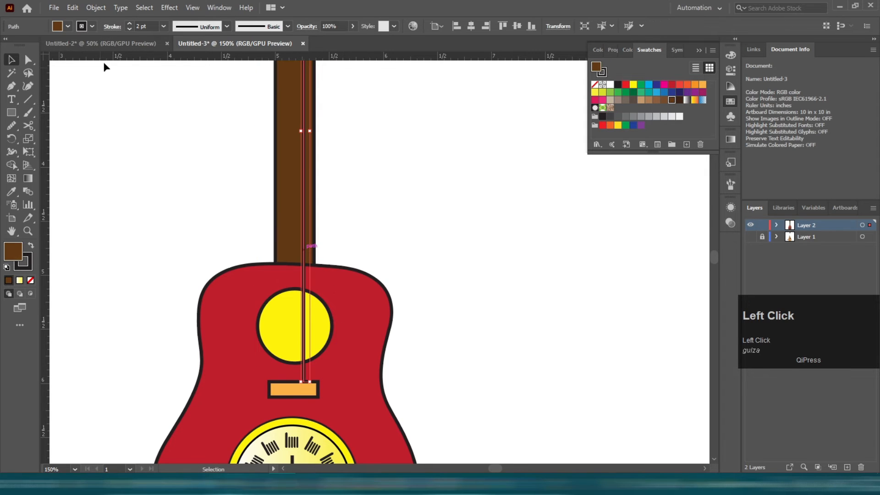
click(129, 28)
click(265, 241)
Reflect a copy of the string to start a second string for another tuning peg.
scroll(293, 257, up, 5)
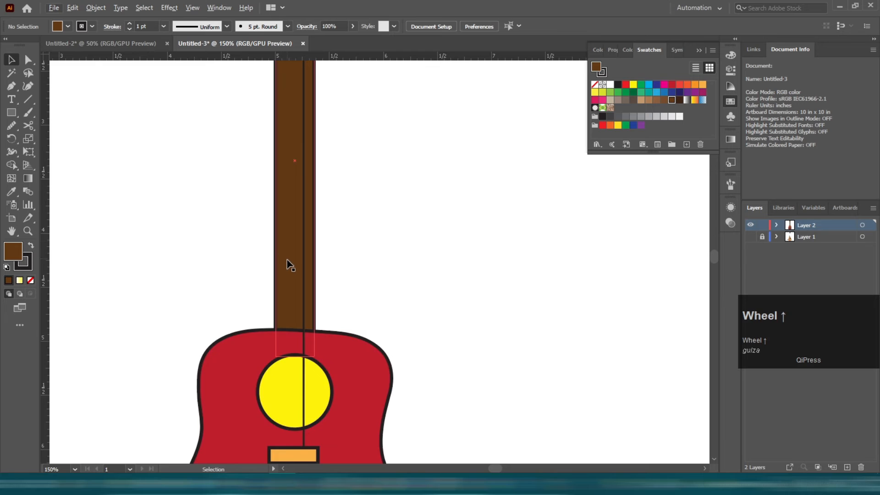
scroll(297, 236, up, 6)
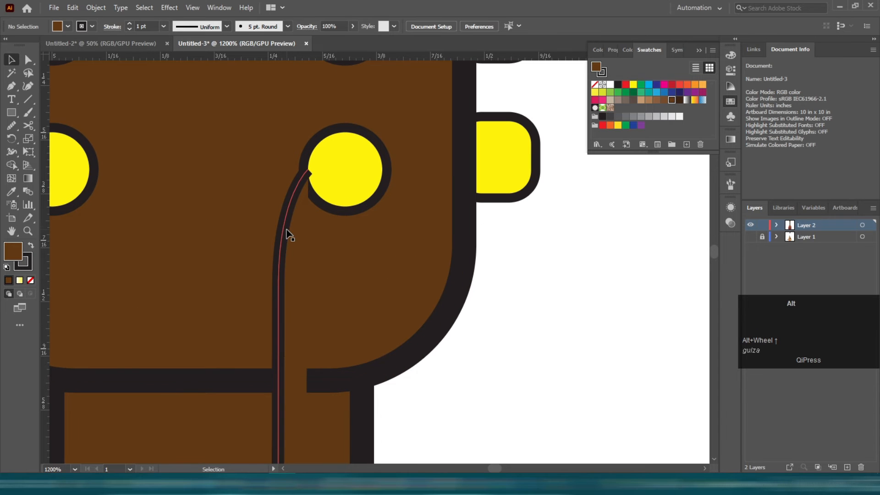
click(278, 366)
drag(391, 322, 420, 306)
key(ctrl+z)
click(278, 312)
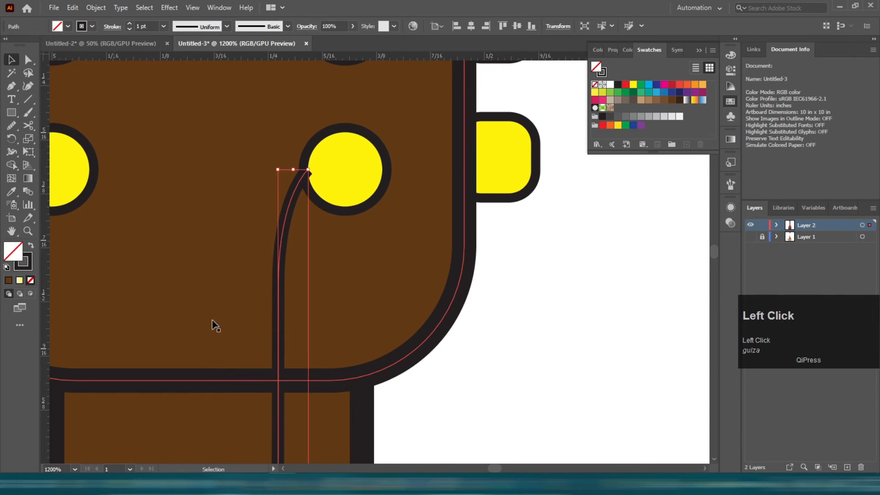
click(516, 377)
drag(233, 273, 332, 275)
right_click(332, 275)
click(494, 252)
key(Return)
Reshape the copied string with Direct Selection, moving its top anchor onto the upper left tuning peg.
drag(350, 221, 356, 241)
key(ctrl+z)
scroll(357, 247, up, 8)
key(a)
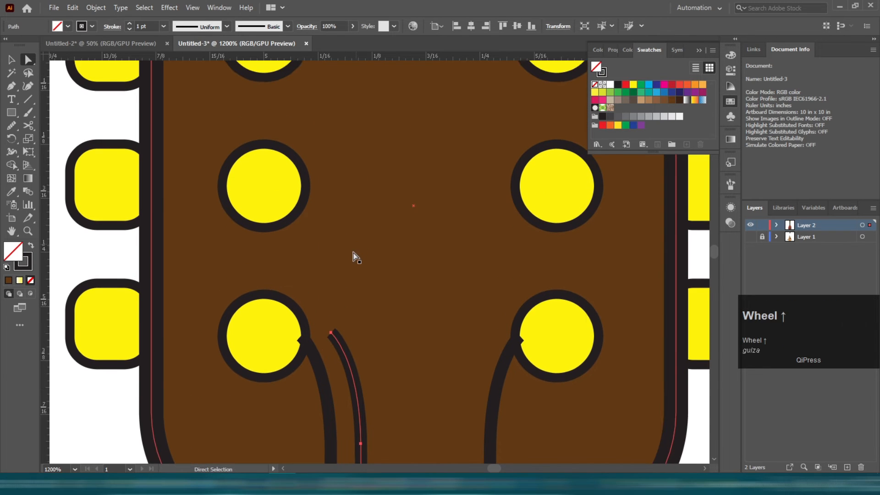
click(331, 347)
drag(332, 348, 306, 199)
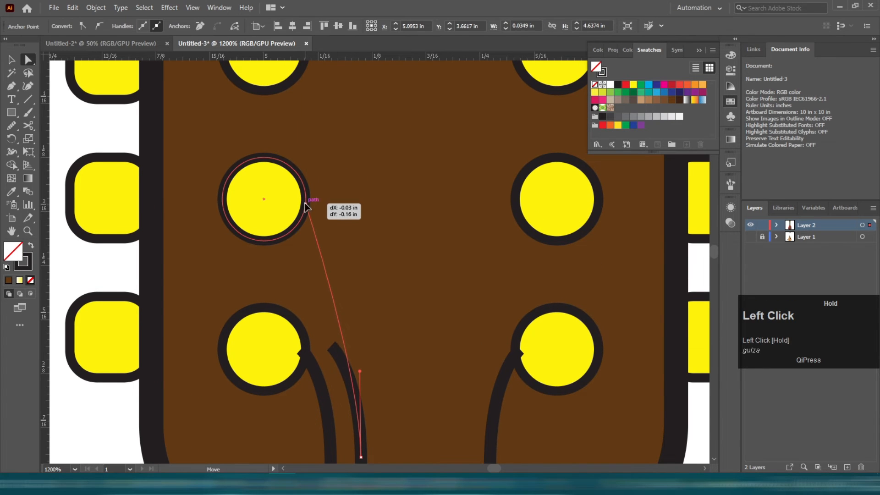
drag(361, 376, 362, 321)
Reflect a copy of the left string across to the right side of the headstock.
scroll(343, 298, down, 1)
drag(343, 284, 444, 285)
right_click(444, 285)
click(504, 217)
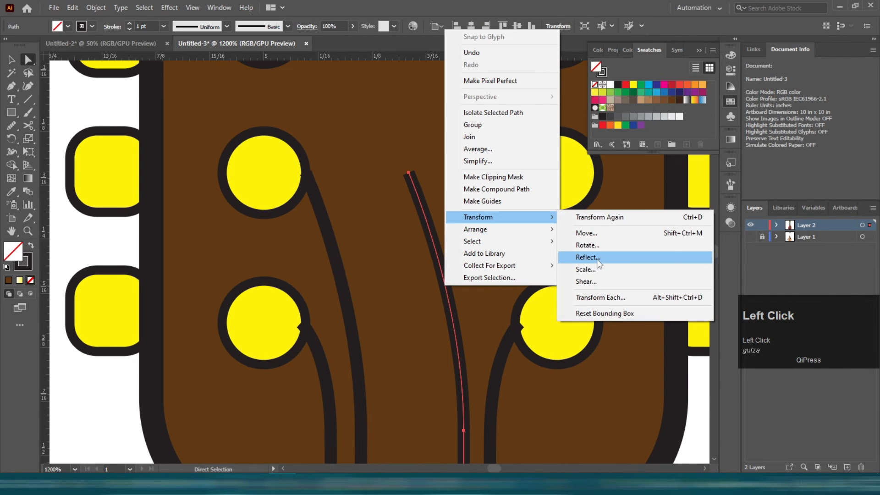
click(586, 258)
key(Return)
drag(448, 232, 461, 250)
key(ctrl+z)
Attach the right string copy's top end to the upper right tuning peg with Direct Selection.
scroll(459, 261, up, 3)
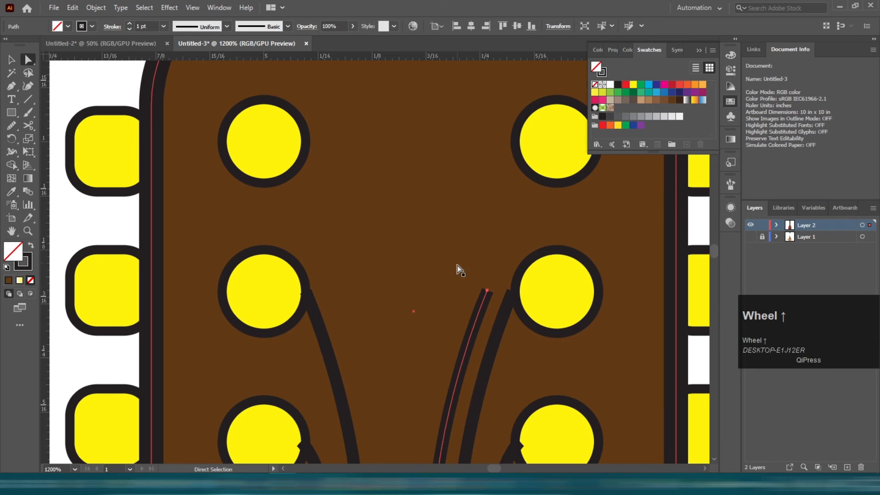
drag(486, 290, 516, 141)
drag(433, 419, 432, 368)
click(500, 325)
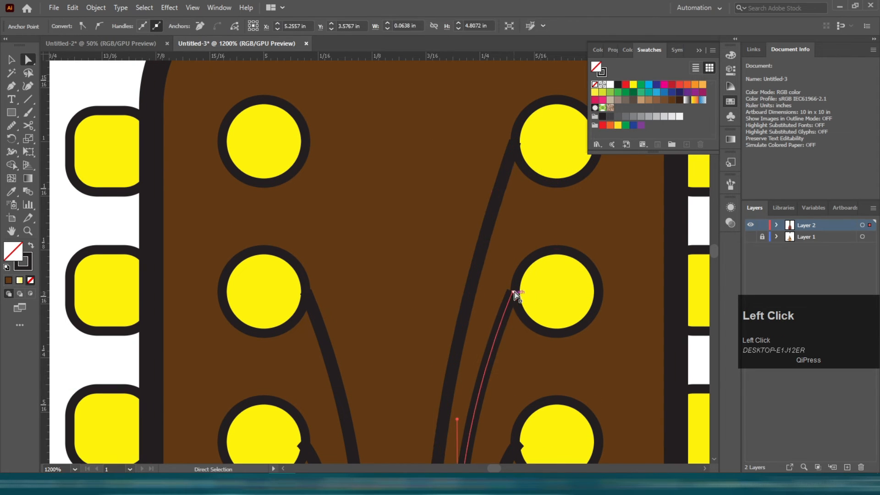
click(515, 293)
click(513, 293)
drag(513, 293, 515, 292)
Make a scaled copy of a string and move it into place for one of the remaining tuning pegs.
key(v)
click(490, 218)
drag(490, 217, 430, 216)
right_click(431, 216)
mouse_move(495, 405)
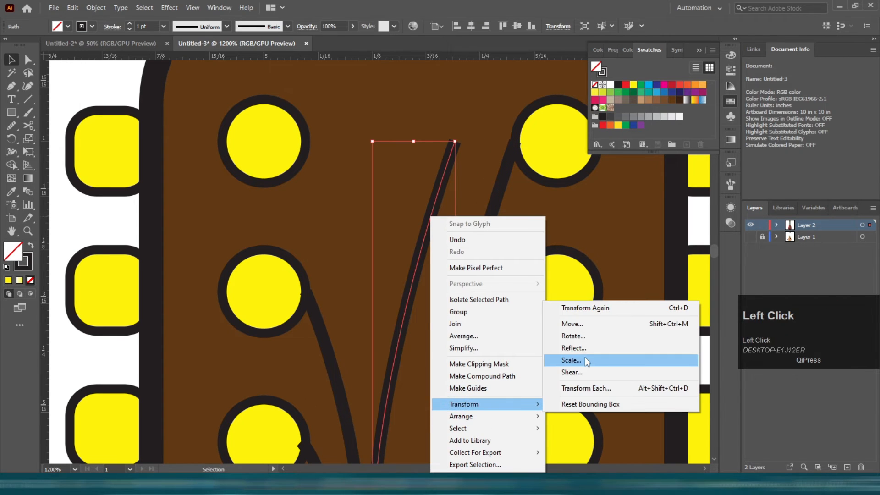
click(585, 359)
key(Return)
drag(415, 280, 348, 271)
Select the tuning peg circles on both sides of the headstock and review the finished headstock.
click(262, 140)
shift+click(266, 294)
shift+click(269, 449)
shift+click(541, 423)
shift+click(557, 293)
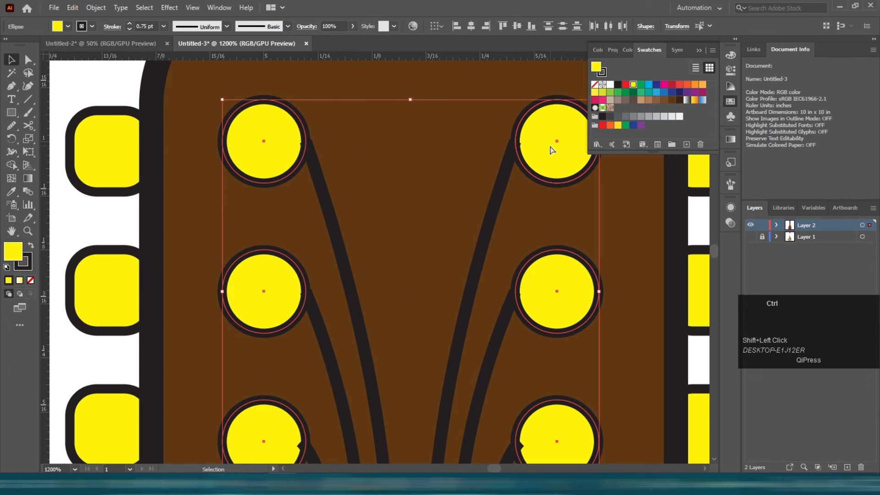
alt+scroll(393, 165, down, 4)
click(474, 235)
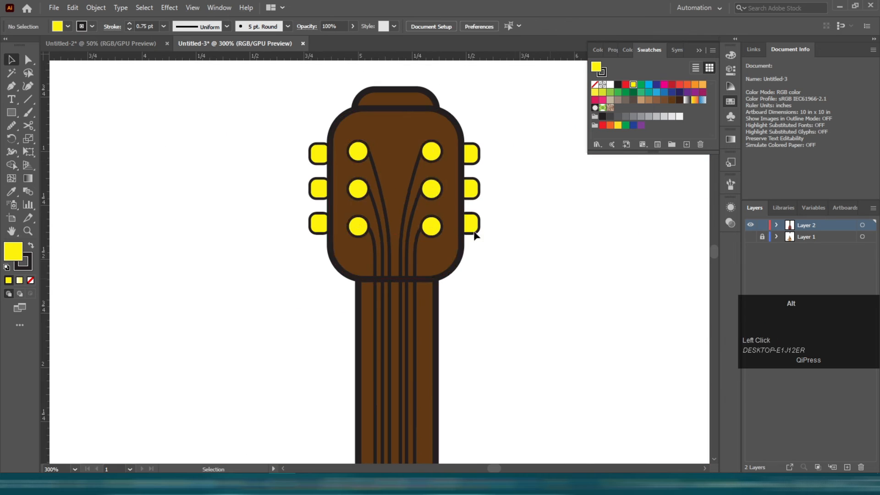
Round the bridge's corners fully into a pill shape.
alt+scroll(458, 235, down, 4)
alt+scroll(397, 366, up, 3)
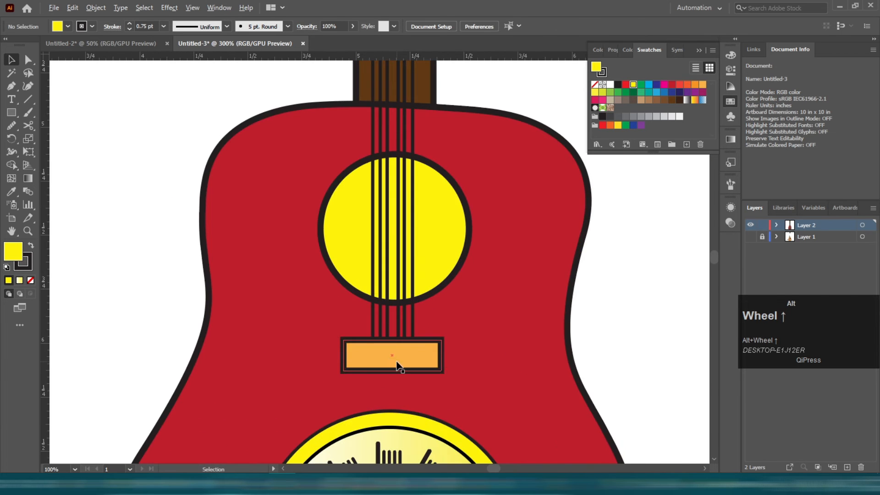
alt+scroll(398, 366, up, 3)
click(302, 338)
drag(260, 305, 316, 330)
alt+scroll(316, 330, down, 4)
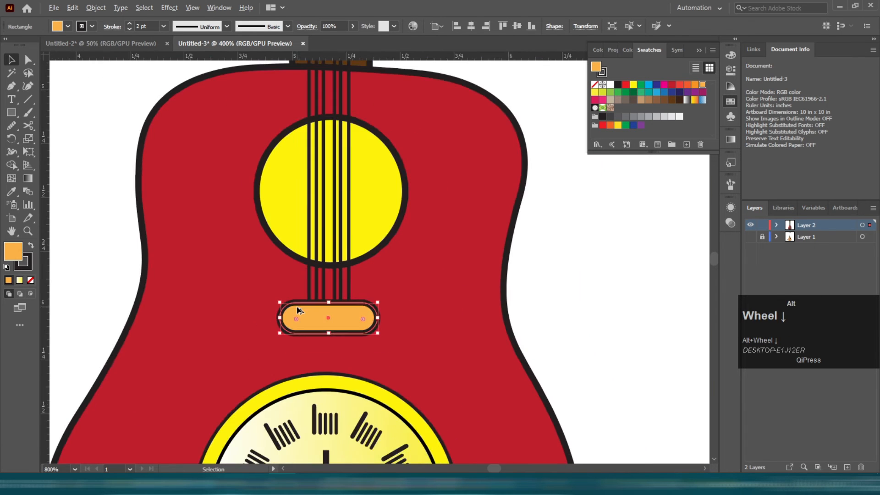
drag(340, 221, 293, 240)
key(ctrl+z)
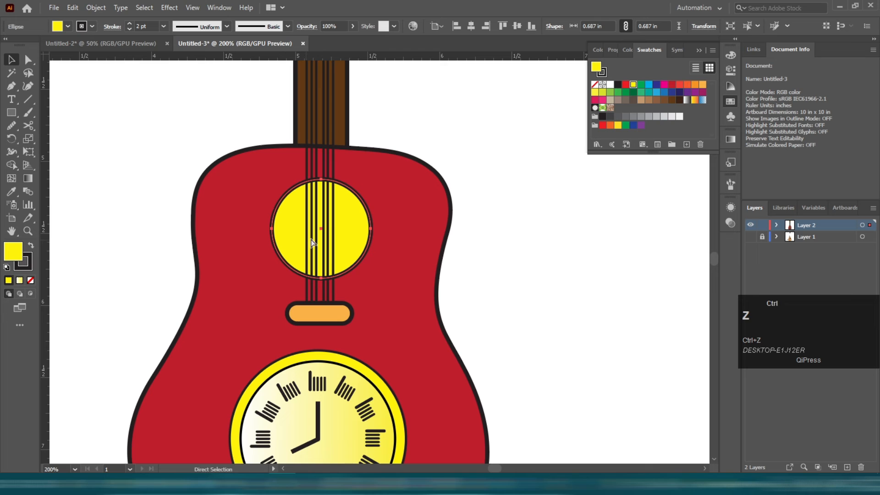
Turn the sound hole into a yellow ring with a red center circle.
click(345, 233)
click(672, 85)
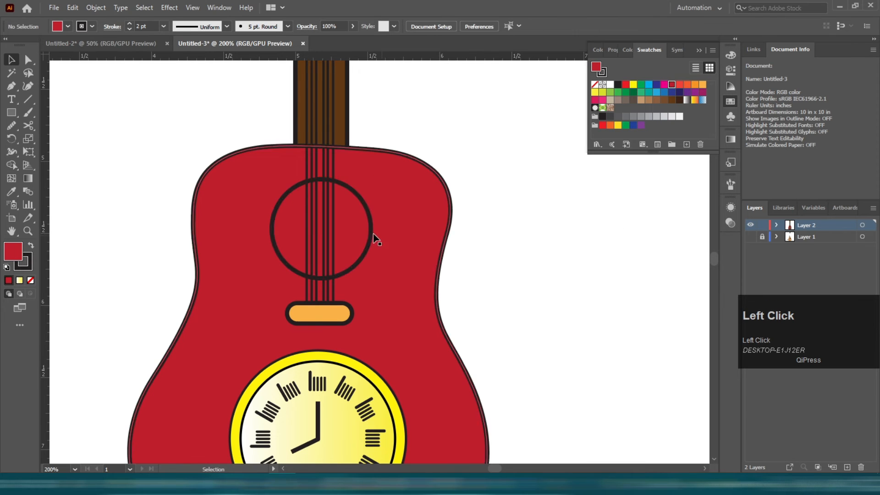
drag(358, 237, 351, 225)
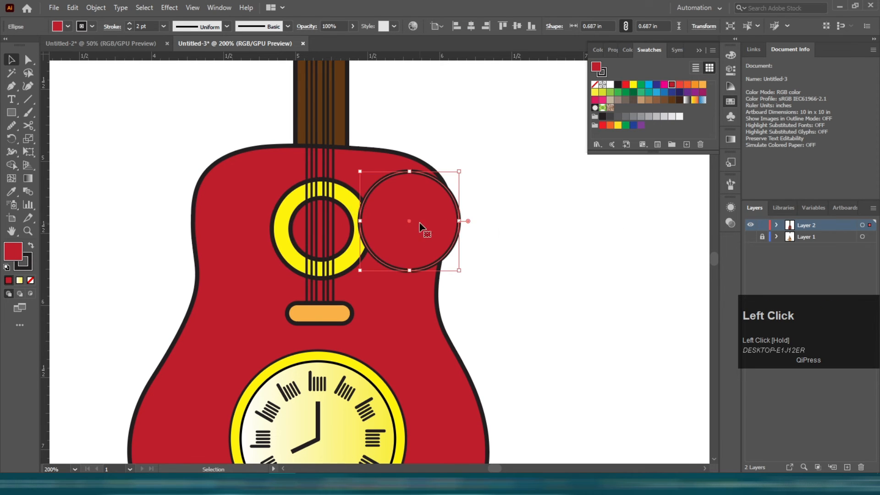
drag(421, 228, 504, 252)
scroll(496, 249, down, 2)
key(Delete)
Inside the clock group, change the face gradient's end color to the light grey K=5 swatch.
click(502, 274)
click(407, 344)
double_click(407, 345)
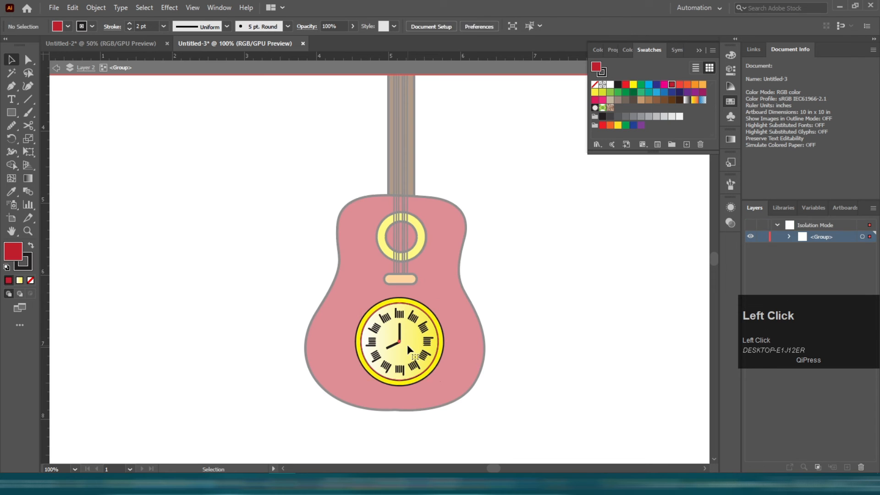
click(730, 139)
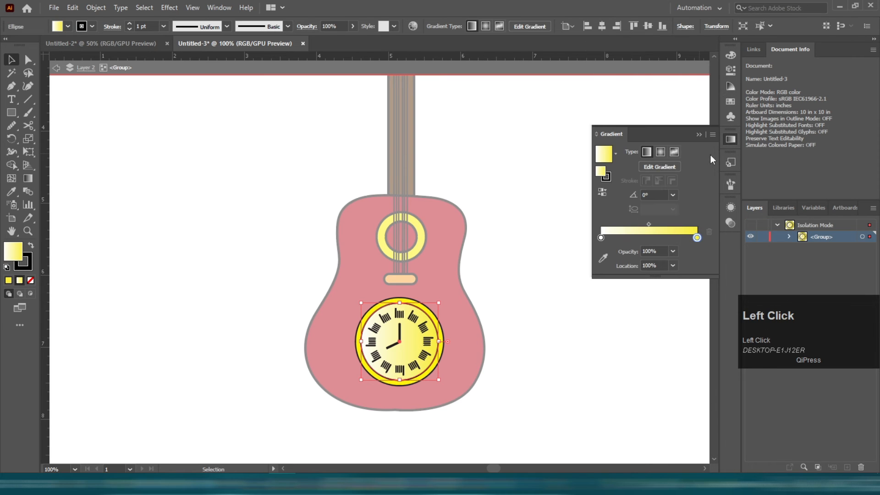
double_click(697, 238)
click(633, 296)
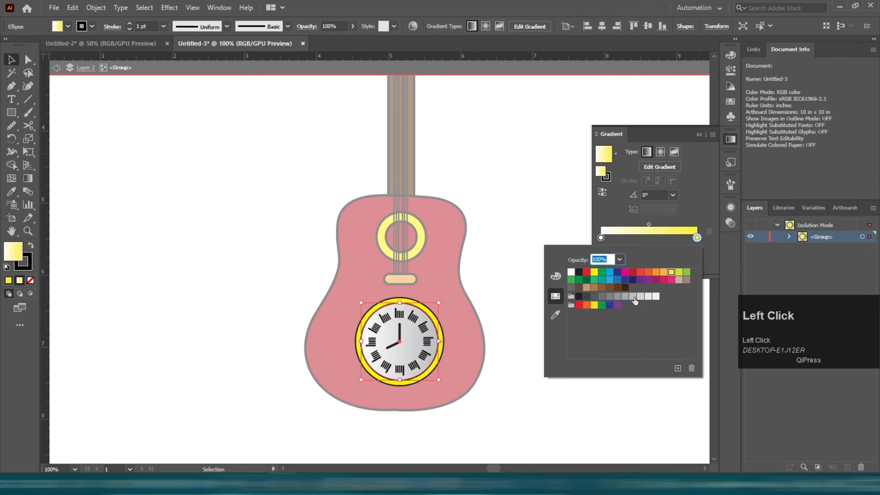
click(649, 296)
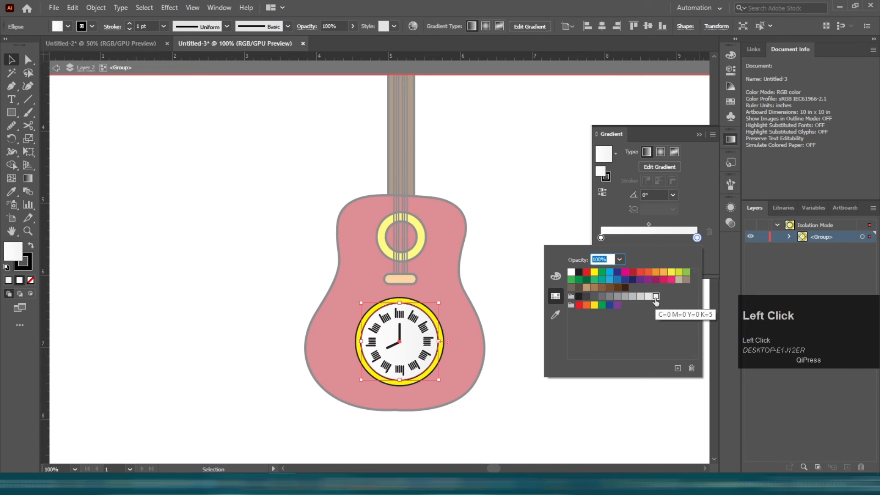
double_click(521, 175)
scroll(472, 191, down, 2)
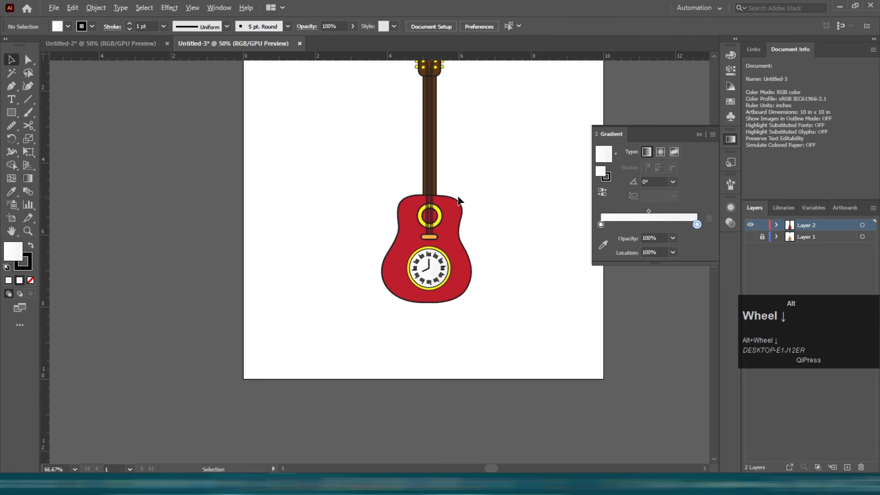
scroll(384, 137, up, 3)
drag(478, 375, 376, 272)
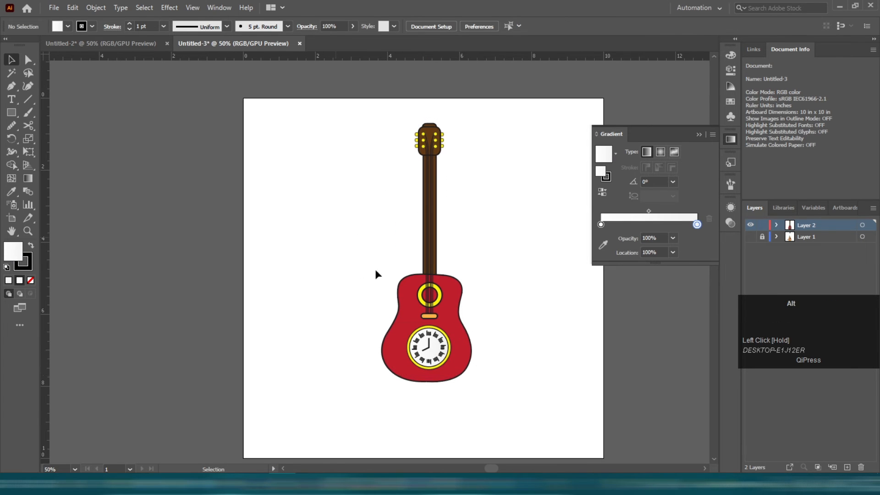
scroll(376, 363, up, 2)
scroll(351, 264, down, 1)
scroll(349, 264, up, 2)
scroll(349, 264, down, 2)
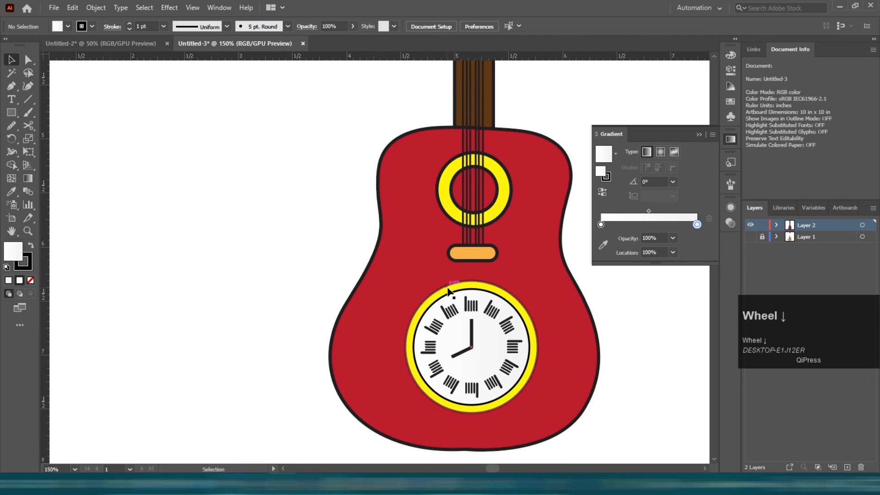
scroll(399, 240, down, 1)
Draw a freehand Pencil shape along the guitar body's left edge and give it a black fill.
key(n)
scroll(454, 143, up, 1)
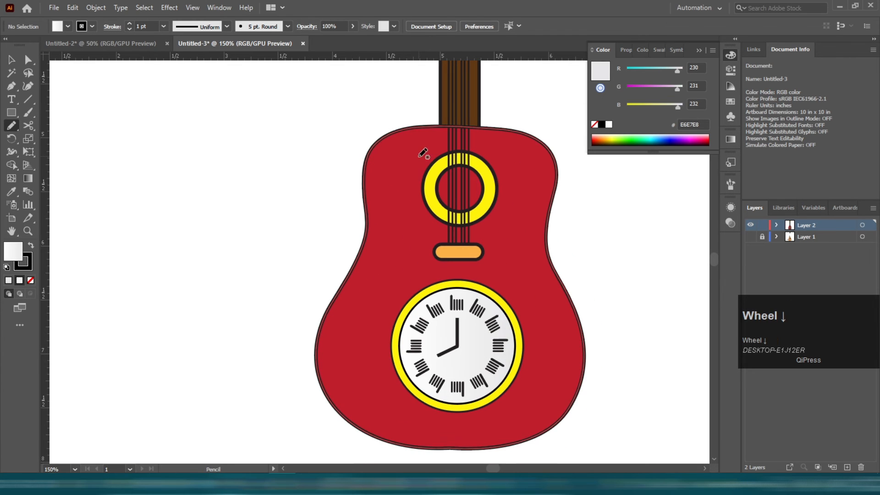
scroll(447, 105, down, 1)
drag(444, 94, 409, 100)
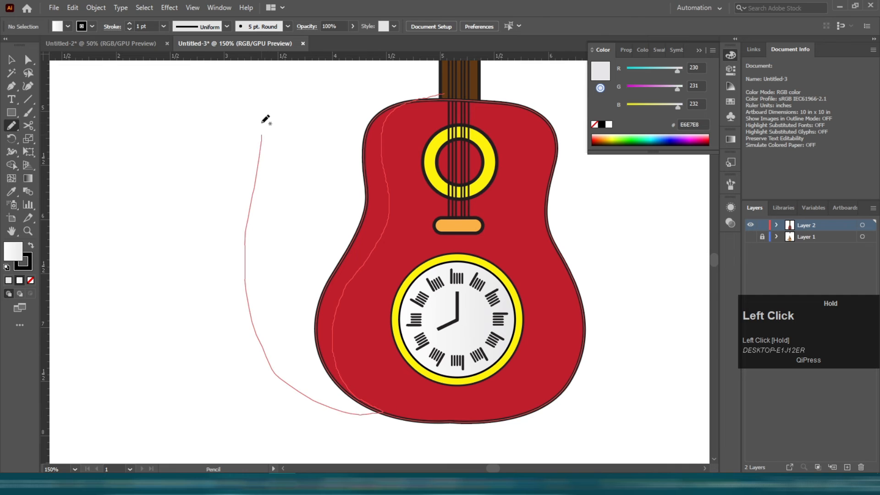
drag(265, 120, 266, 114)
scroll(266, 115, up, 1)
key(v)
key(shift+x)
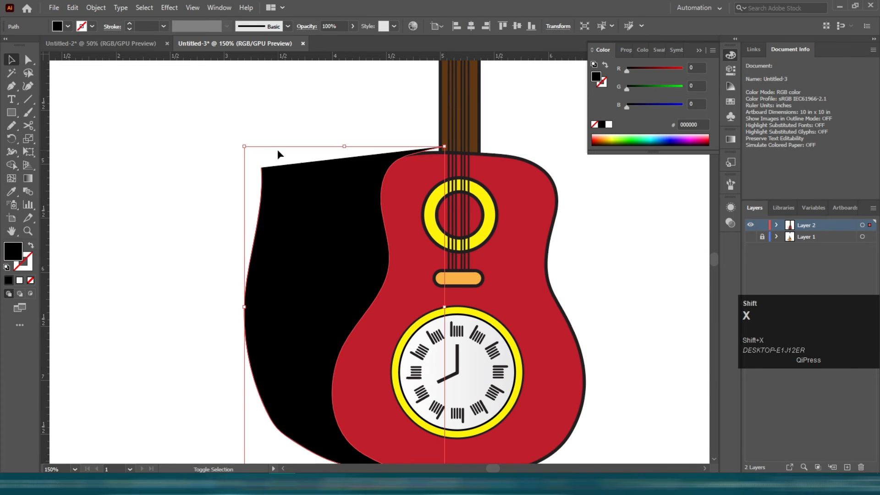
Use Shape Builder to delete the shape's part lying outside the guitar body.
shift+click(409, 191)
click(11, 165)
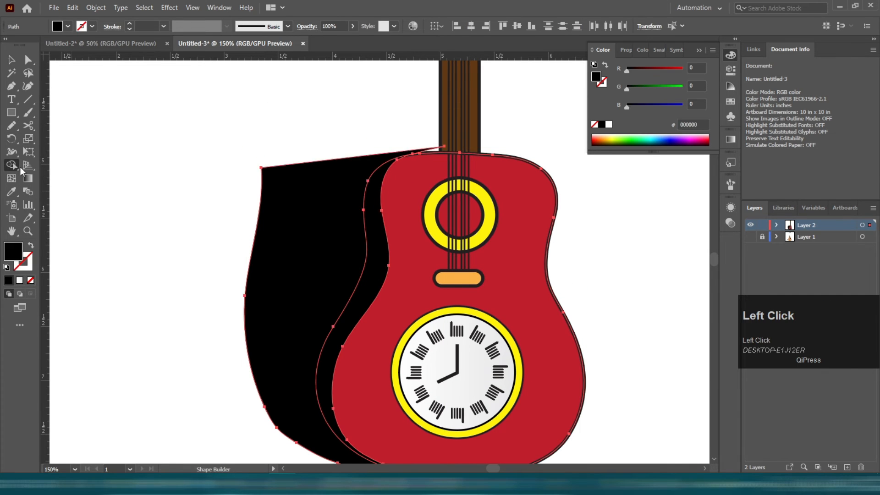
alt+click(318, 243)
key(v)
Apply the body's red to the side shape with the Eyedropper.
click(232, 201)
click(383, 254)
key(i)
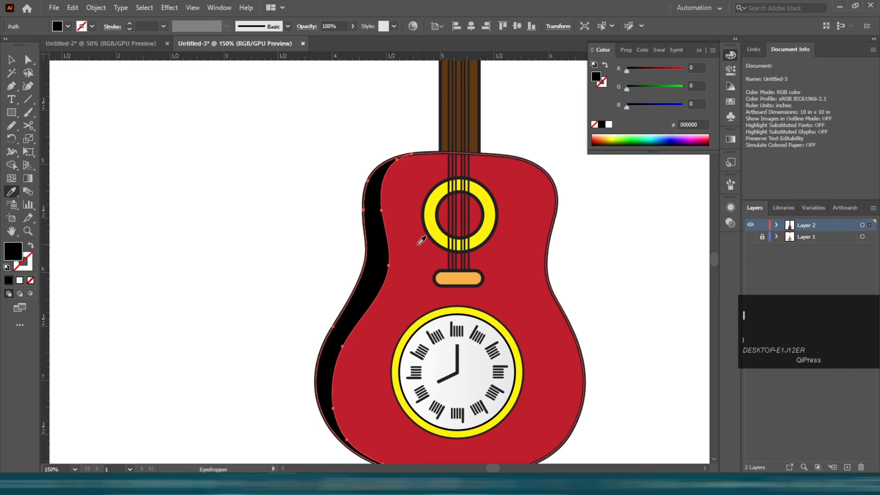
click(418, 243)
Remove the side shape's stroke and set its fill color to A01223.
key(b)
click(31, 281)
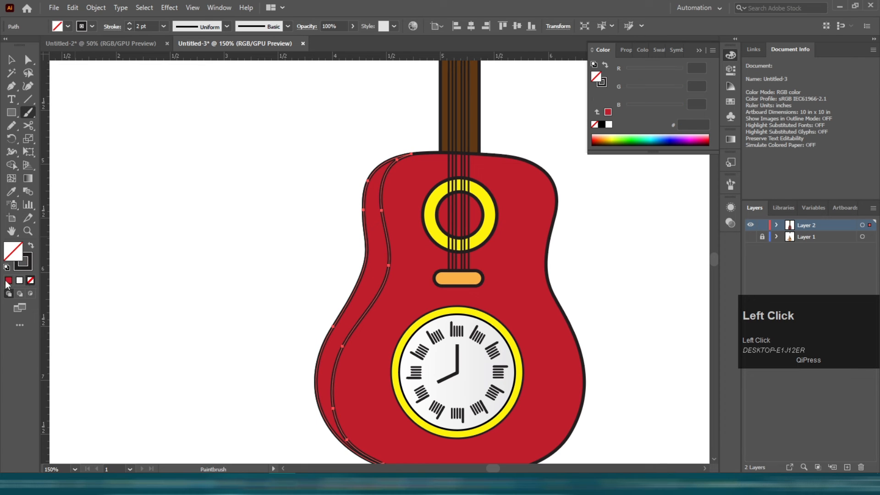
click(8, 281)
click(29, 279)
double_click(13, 251)
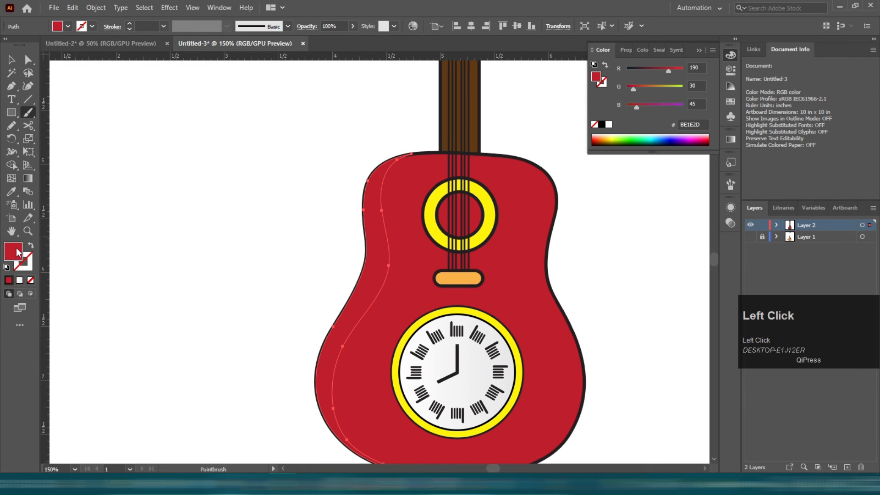
text(A01223)
click(776, 180)
key(v)
click(173, 115)
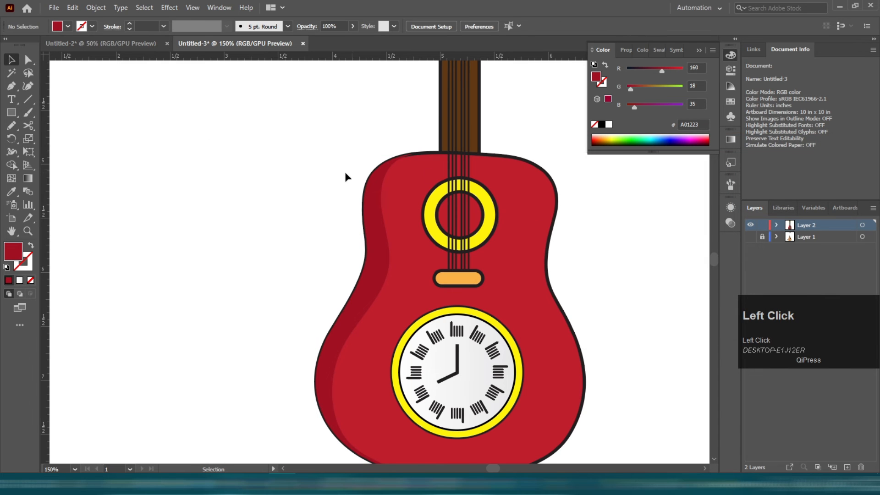
scroll(360, 206, down, 3)
drag(371, 216, 352, 216)
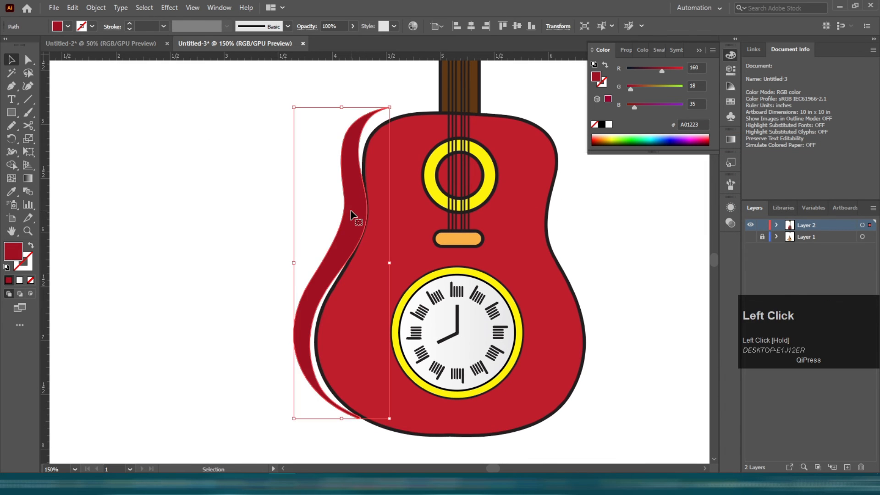
key(ctrl+z)
click(436, 177)
scroll(459, 146, down, 2)
key(n)
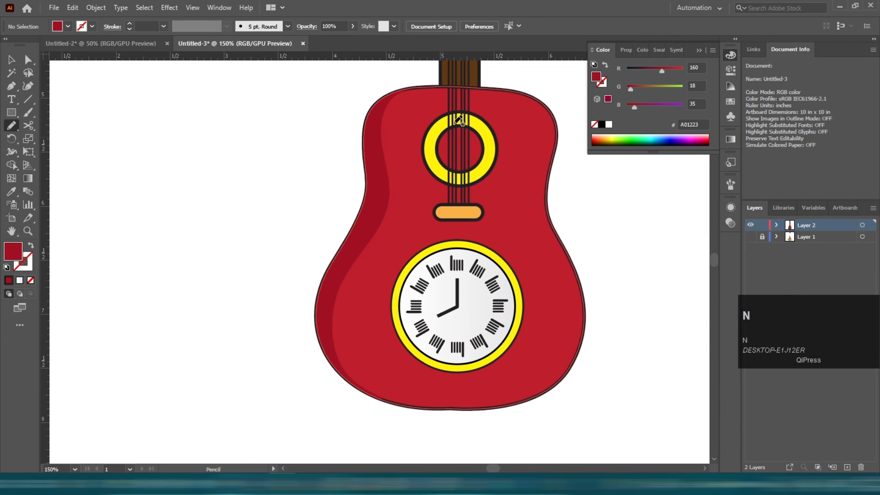
Draw a freehand Pencil shape along the guitar body's right edge.
drag(497, 87, 540, 119)
drag(532, 161, 532, 162)
key(ctrl+z)
mouse_move(496, 87)
mouse_down()
mouse_move(539, 117)
mouse_move(541, 144)
mouse_up()
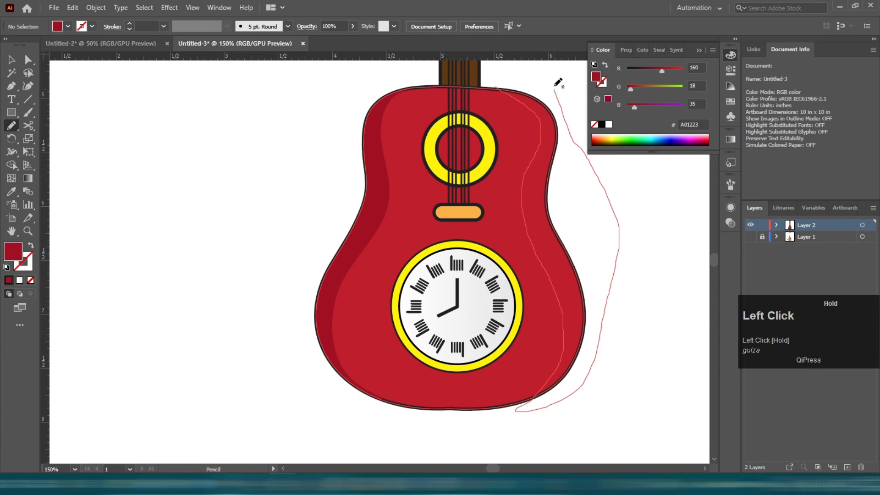
drag(556, 88, 553, 87)
Fill the right-edge shape with a lighter red, D13B4D, after sampling the body's red.
scroll(524, 124, up, 1)
key(i)
click(426, 241)
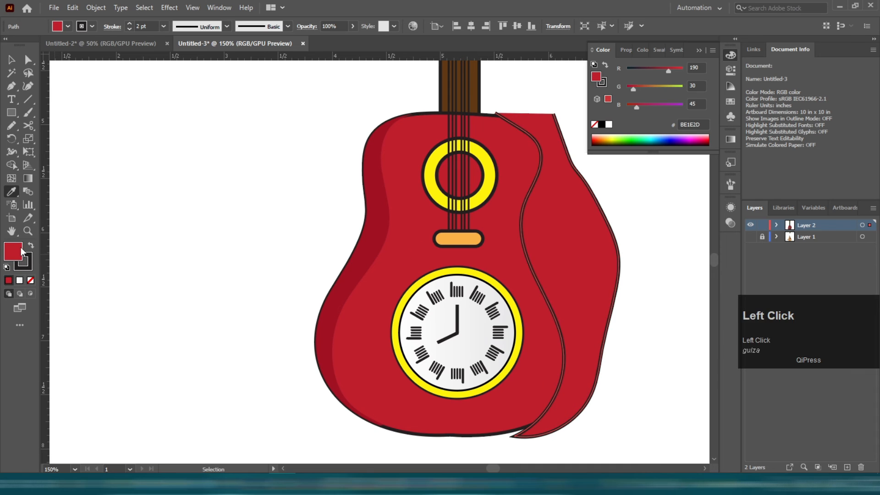
double_click(20, 247)
mouse_move(643, 208)
mouse_down()
mouse_move(623, 193)
mouse_move(636, 201)
mouse_up()
click(769, 180)
key(v)
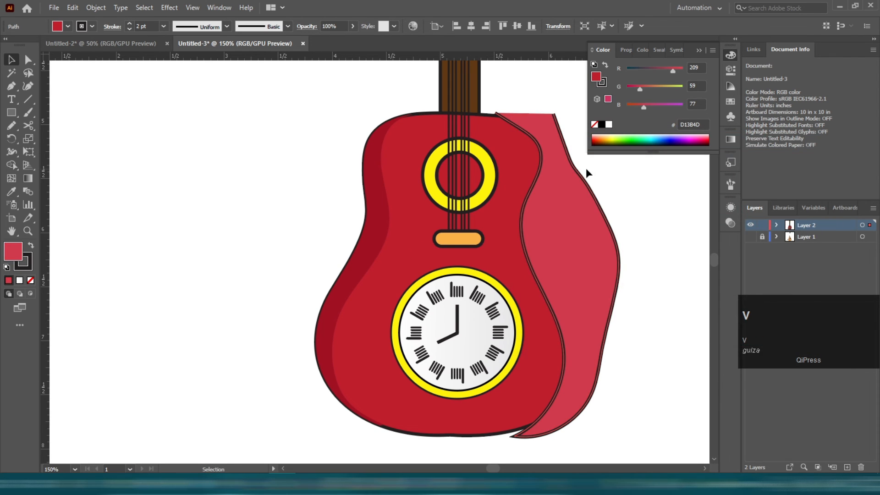
Remove the right shape's stroke and delete its part outside the guitar body with Shape Builder.
click(29, 269)
click(30, 280)
shift+click(382, 276)
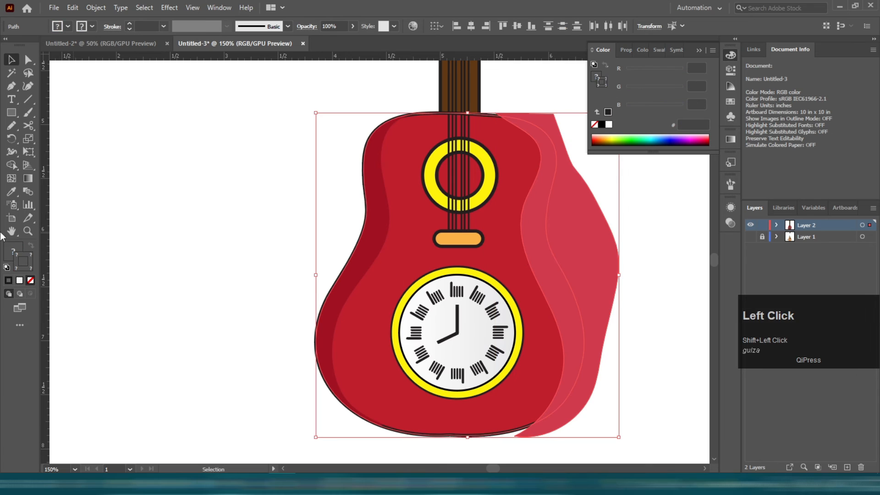
click(17, 167)
alt+click(626, 297)
key(v)
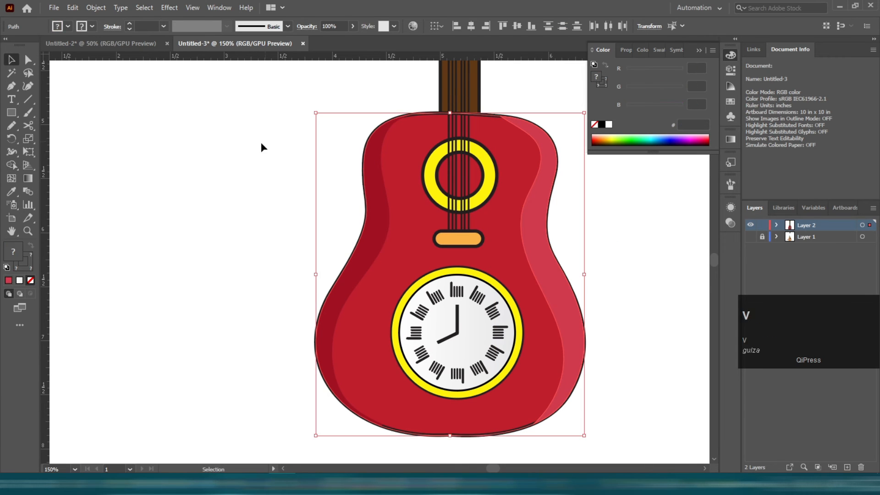
Paste a copy of the guitar body in front with no fill so its outline covers the side shading.
click(260, 143)
click(382, 277)
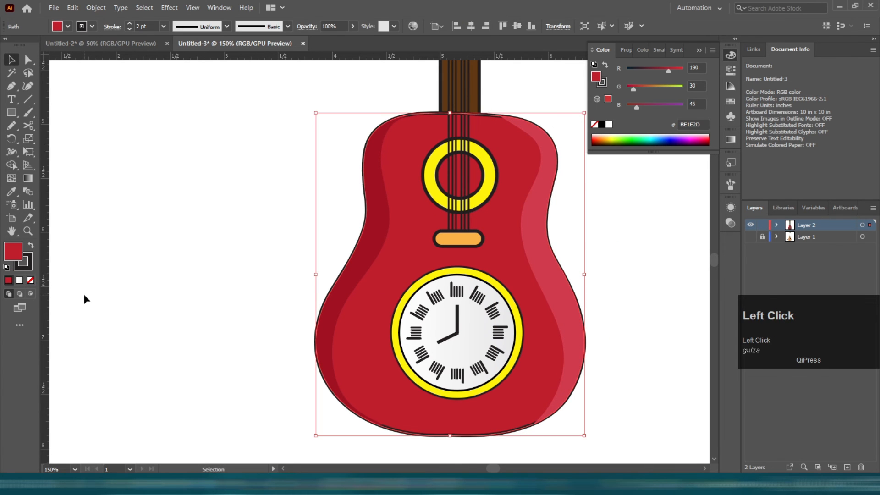
key(a)
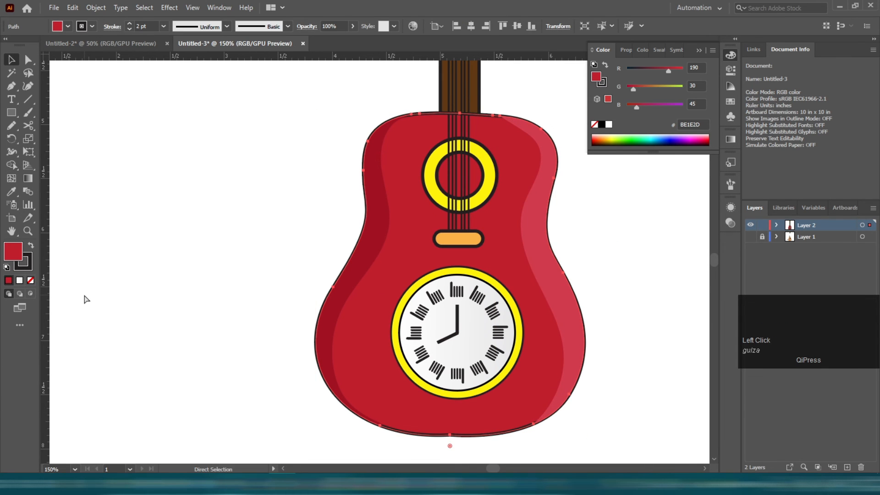
click(32, 280)
click(104, 254)
click(493, 115)
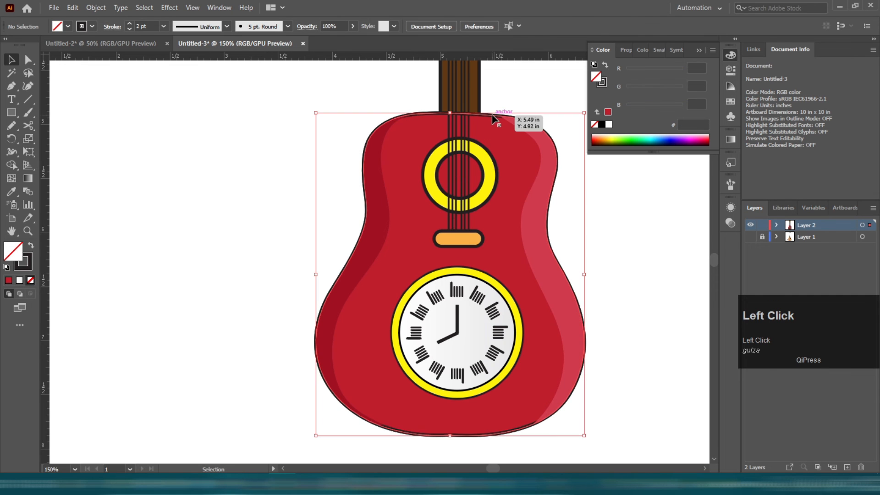
drag(506, 153, 507, 160)
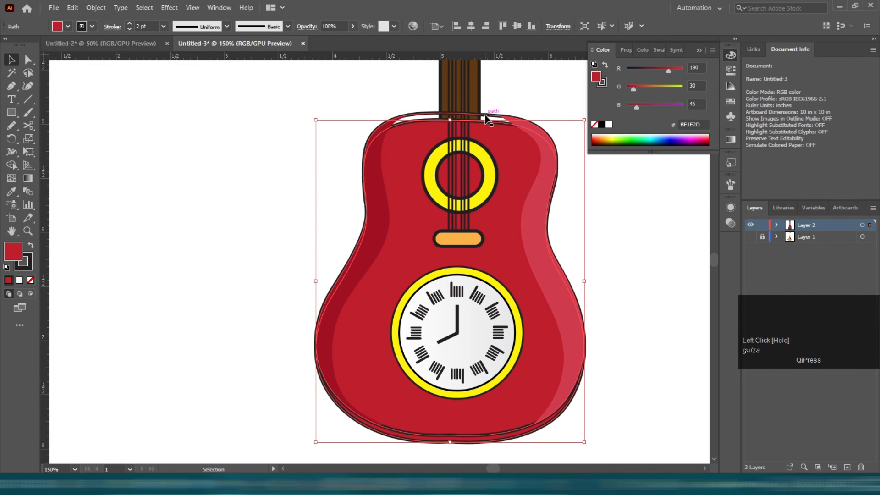
click(487, 114)
key(ctrl+z)
key(ctrl+z)
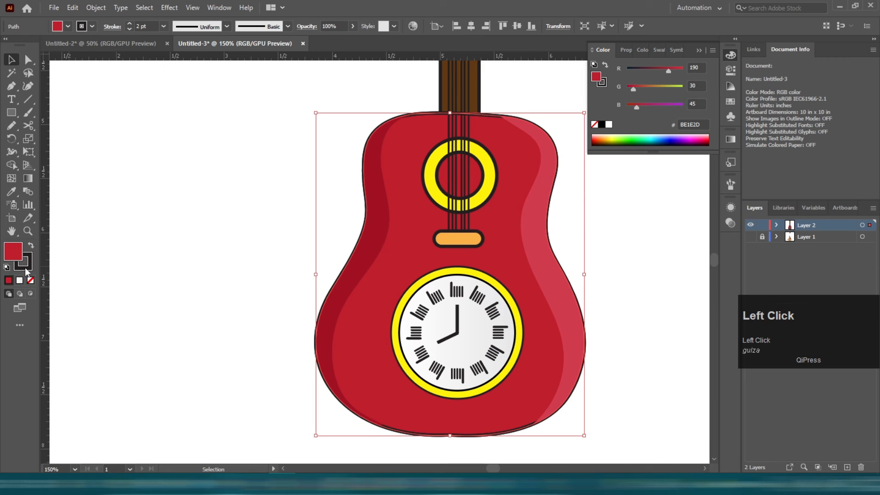
click(31, 280)
click(160, 242)
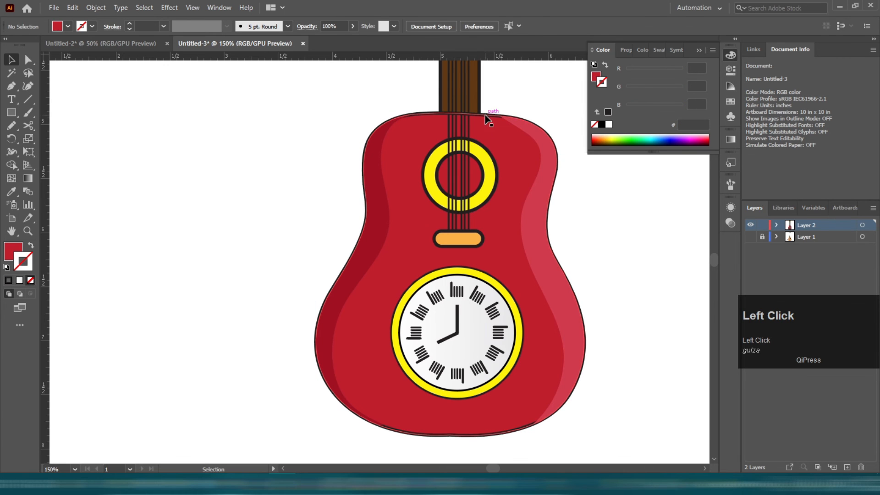
click(470, 123)
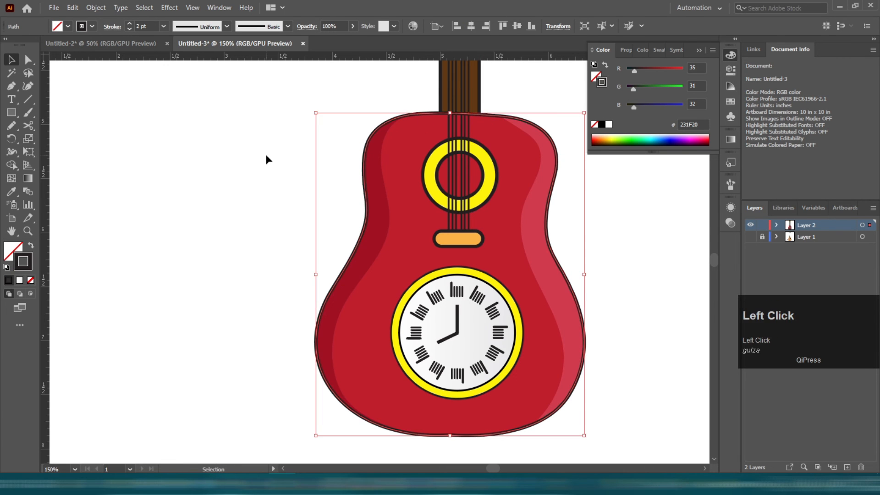
Lower the side shading's opacity to 21%.
scroll(497, 149, up, 2)
click(474, 186)
click(479, 183)
drag(350, 40, 327, 40)
click(289, 193)
click(203, 159)
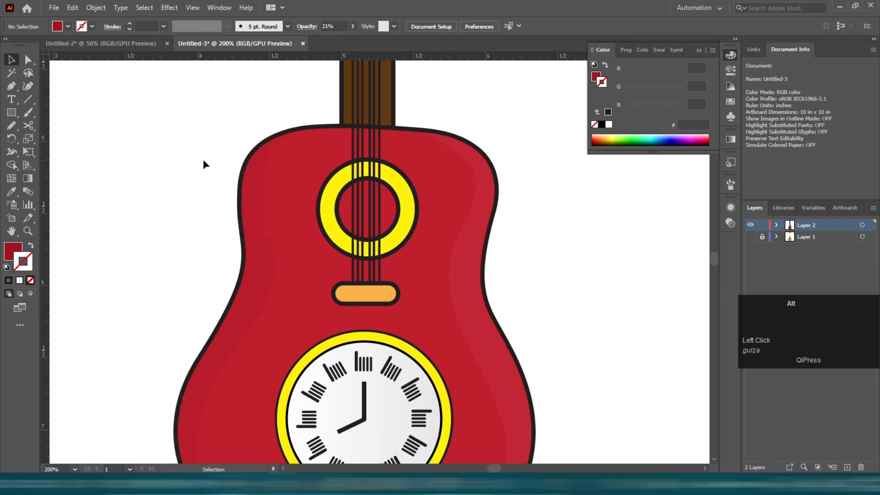
Group all guitar parts and tilt the guitar diagonally.
scroll(315, 151, down, 3)
scroll(316, 178, down, 1)
scroll(260, 117, up, 2)
drag(262, 110, 303, 325)
key(ctrl+g)
click(197, 250)
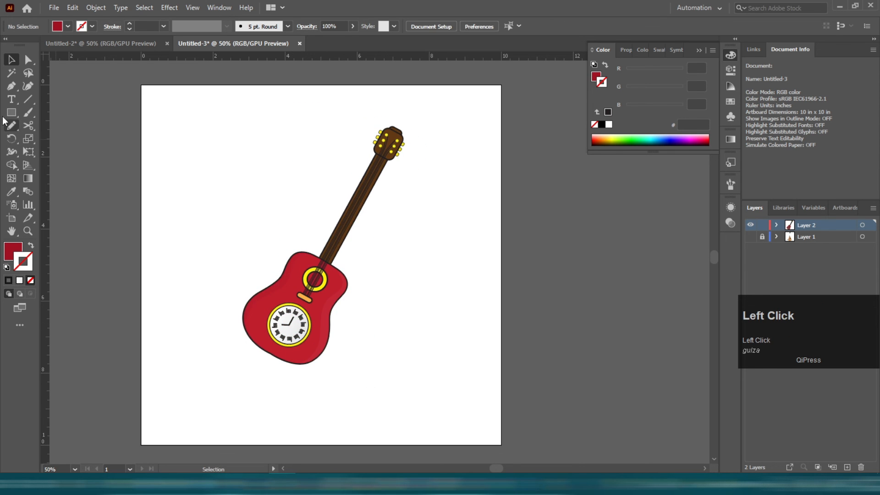
scroll(261, 165, up, 1)
drag(233, 155, 318, 213)
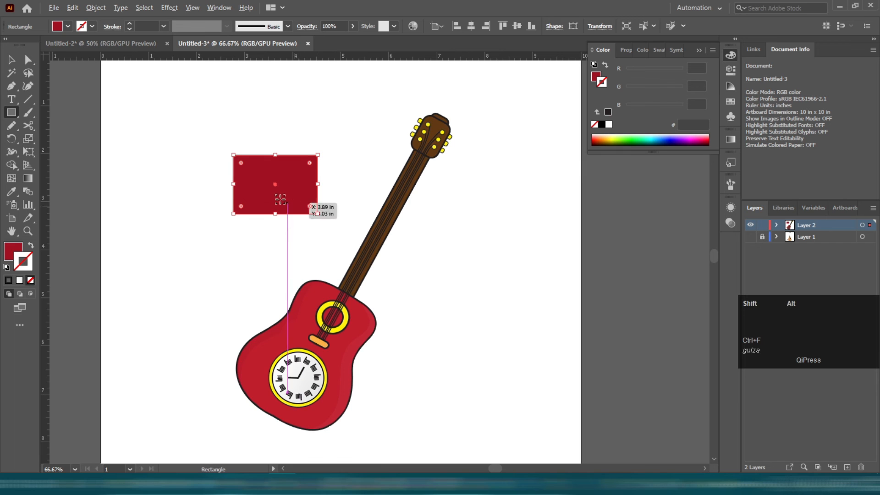
drag(275, 185, 278, 207)
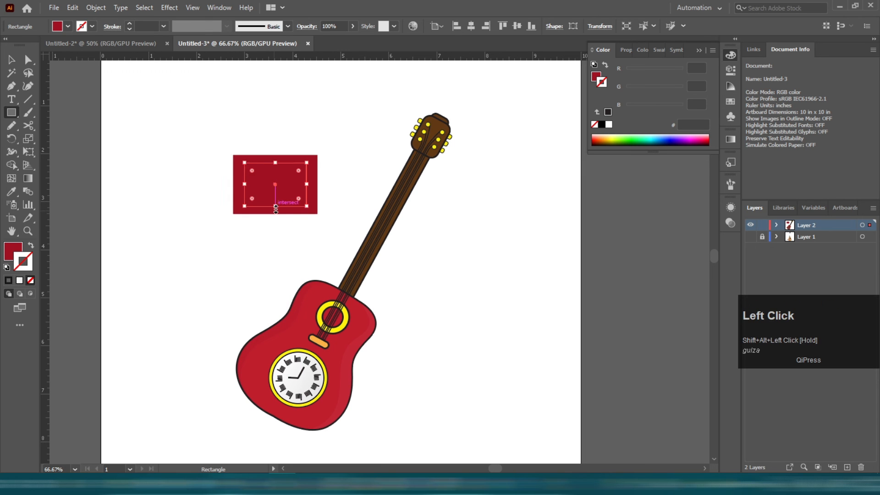
key(v)
click(240, 152)
scroll(244, 151, up, 2)
drag(174, 124, 347, 319)
scroll(346, 321, down, 3)
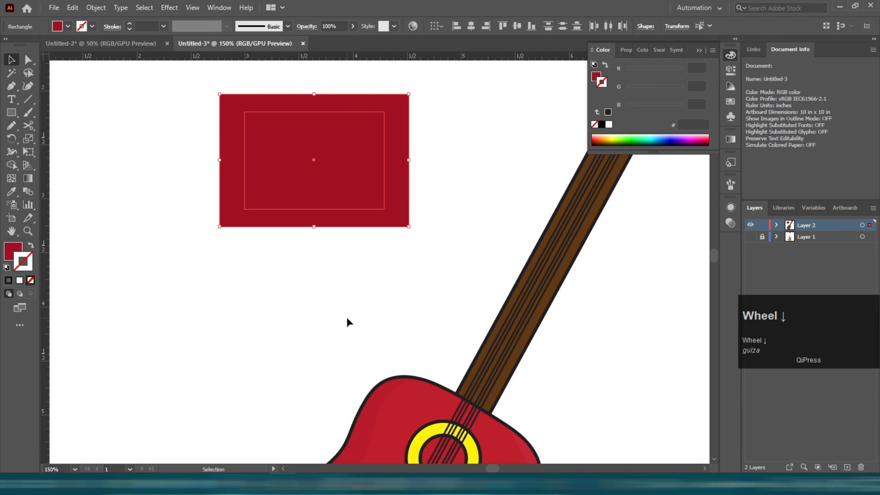
key(Delete)
Draw a rectangle above the guitar with a CMYK Yellow fill and a 2 pt stroke.
click(11, 112)
drag(185, 118, 420, 274)
key(c)
key(v)
click(730, 103)
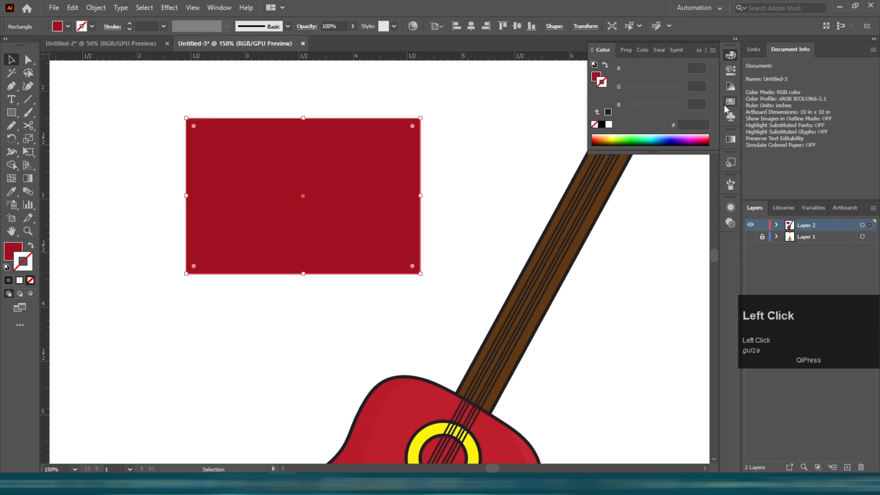
click(633, 85)
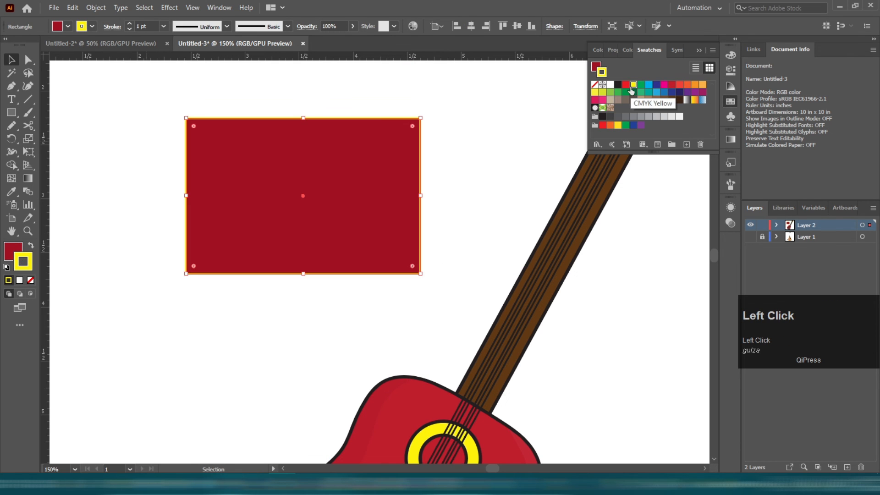
key(shift+x)
key(shift+x)
key(shift+x)
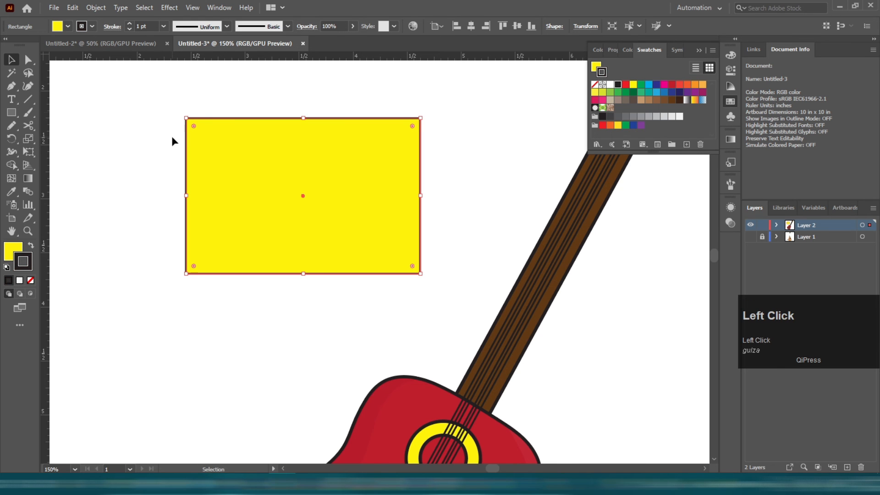
click(129, 24)
click(102, 102)
Create a smaller white rectangle inside the yellow one from a copy pasted in front.
click(284, 210)
key(ctrl+c)
key(ctrl+f)
drag(303, 274, 302, 257)
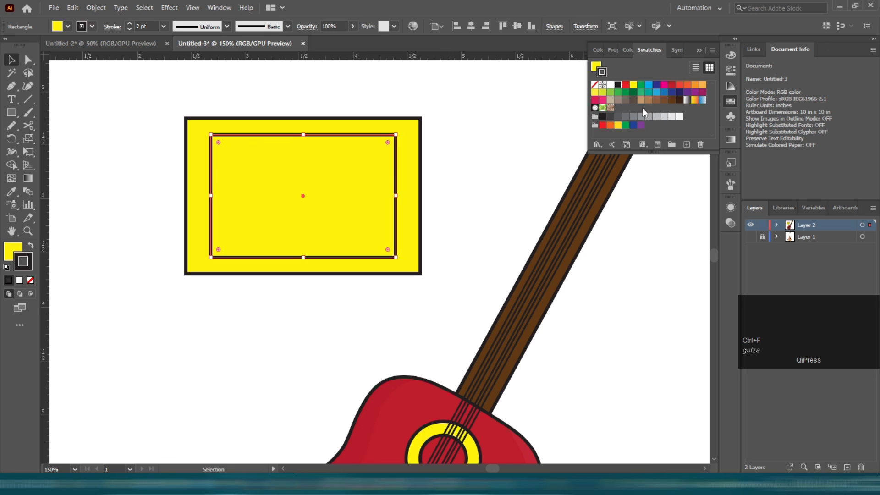
click(608, 86)
key(ctrl+z)
click(8, 251)
click(730, 101)
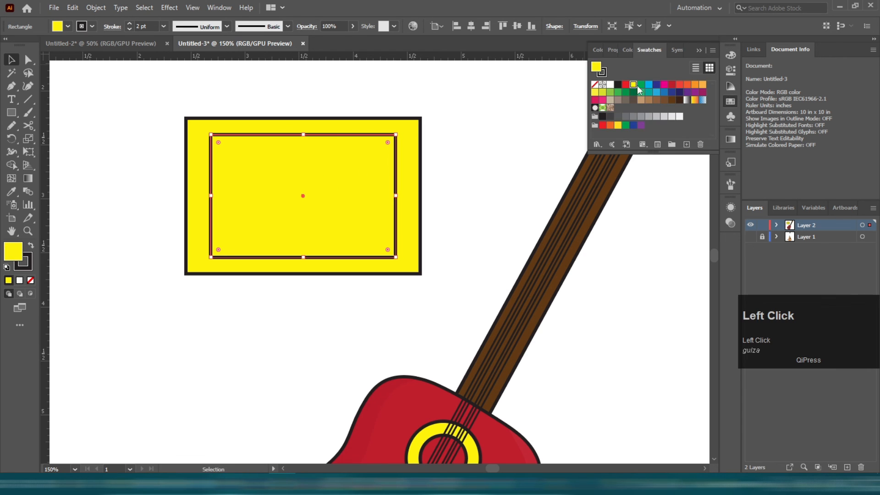
click(610, 85)
click(434, 118)
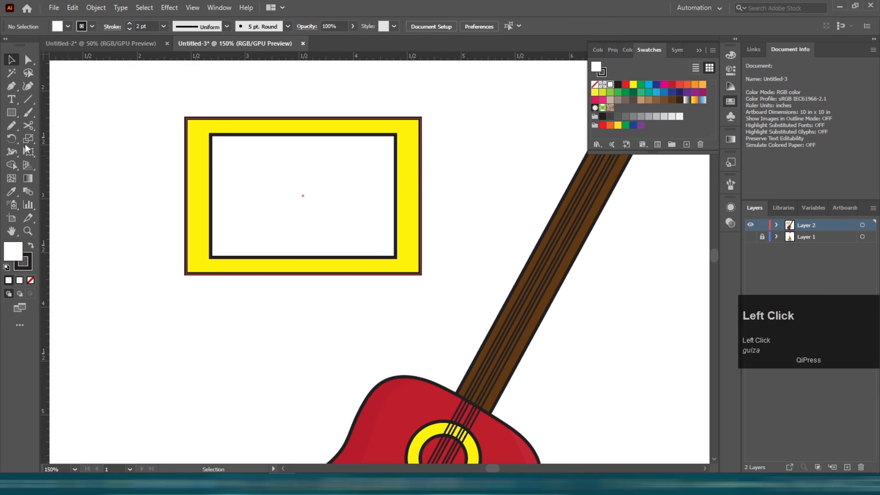
Draw a horizontal line inside the white rectangle and repeat it into three evenly spaced lines.
click(11, 135)
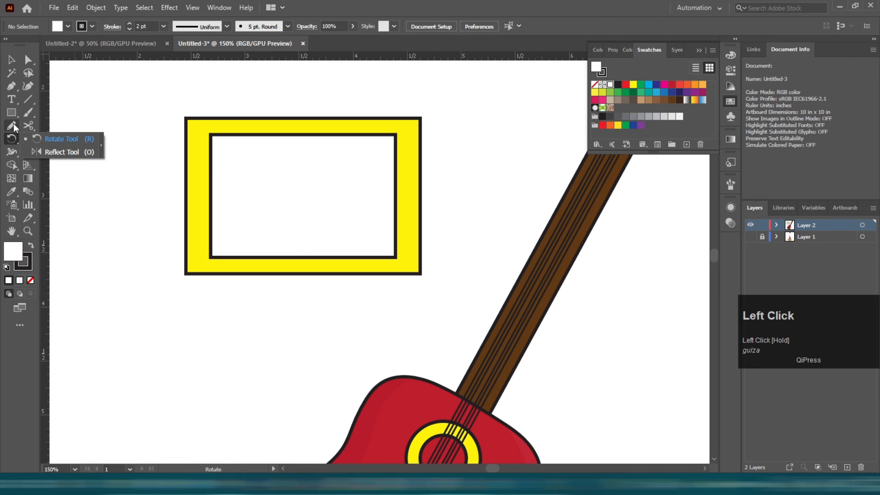
click(27, 99)
drag(245, 171, 325, 202)
key(v)
key(ctrl+d)
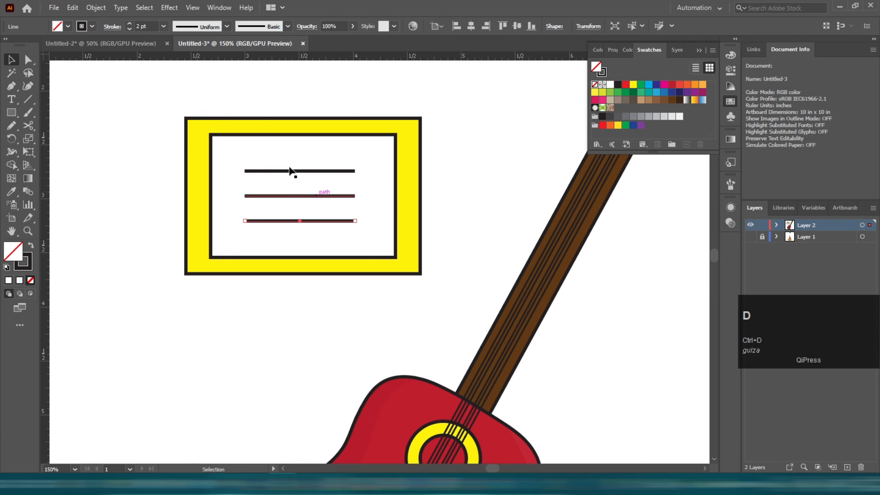
Select the sign's rectangles and lines and group them.
click(136, 98)
drag(376, 265, 418, 292)
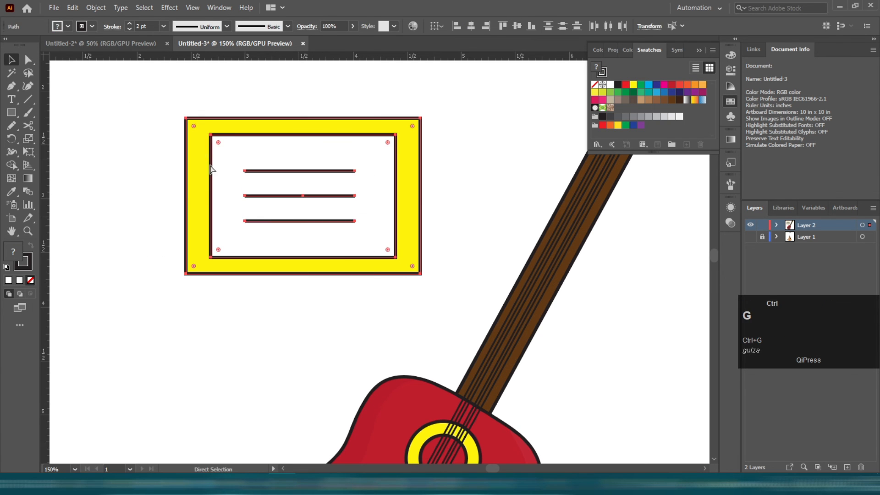
scroll(211, 170, down, 3)
click(191, 213)
scroll(190, 214, up, 1)
Draw a tall narrow post rectangle below the sign, fill it orange, and send it backward.
click(11, 113)
scroll(232, 181, up, 1)
drag(234, 184, 249, 445)
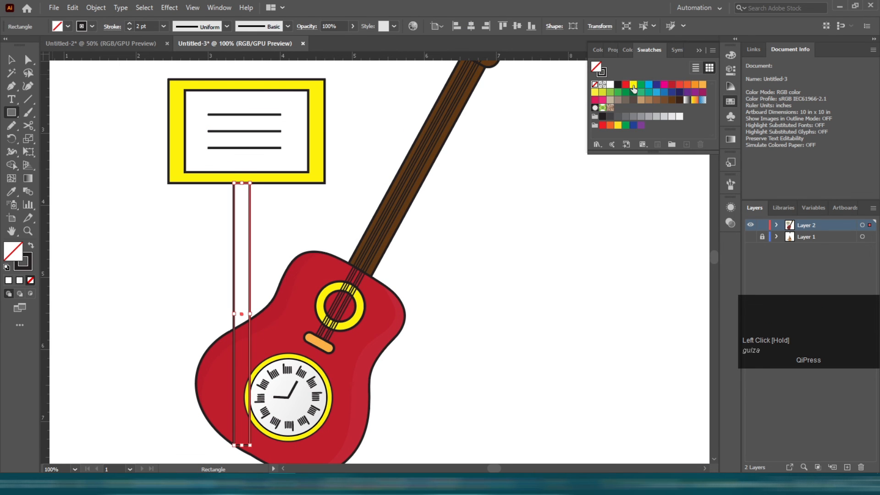
click(634, 86)
click(626, 86)
click(695, 85)
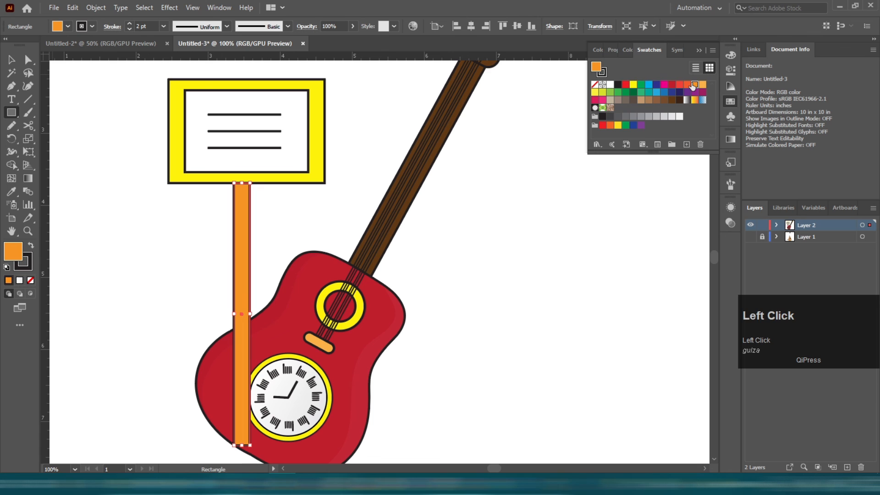
key(ctrl+bracketleft)
Reposition the sign and guitar so the guitar leans in front of the signpost.
key(v)
click(490, 220)
drag(293, 158, 290, 158)
click(281, 205)
scroll(282, 206, down, 1)
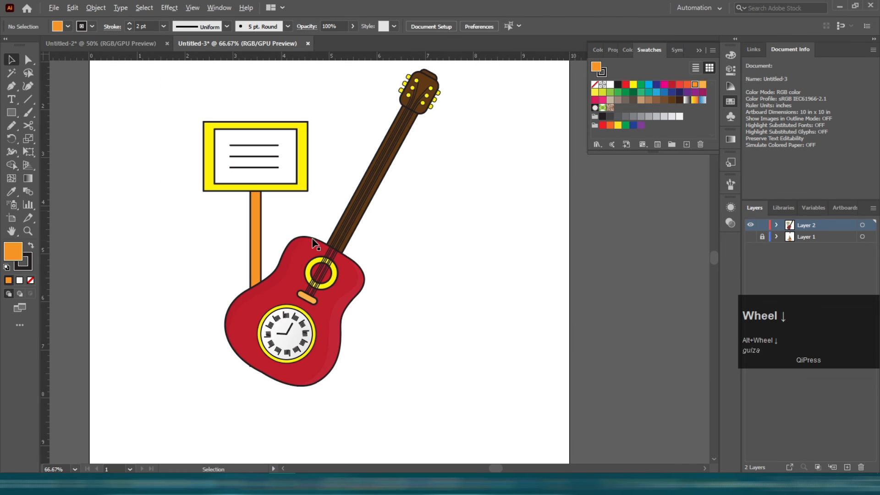
click(316, 246)
scroll(452, 161, up, 1)
drag(446, 99, 418, 85)
drag(315, 323, 293, 324)
click(416, 266)
scroll(365, 293, down, 1)
scroll(365, 293, up, 1)
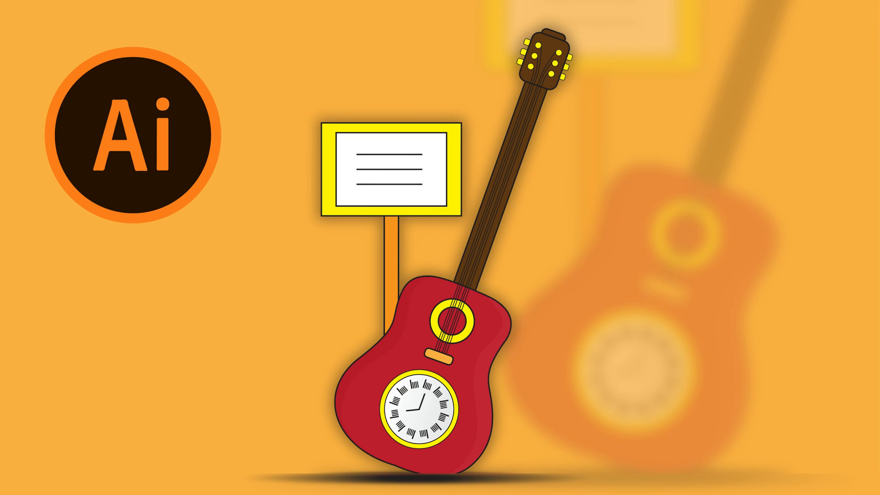